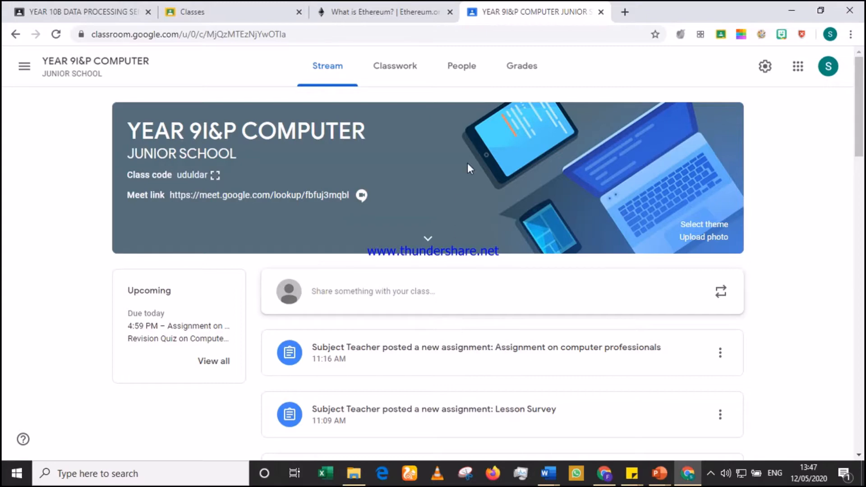
Create a new quiz assignment in the classwork of the YEAR 9I&P COMPUTER class
click(417, 66)
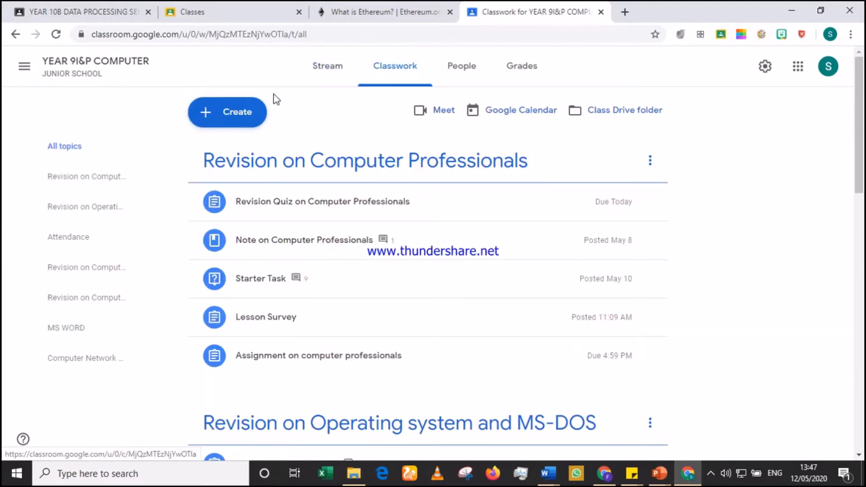
click(333, 78)
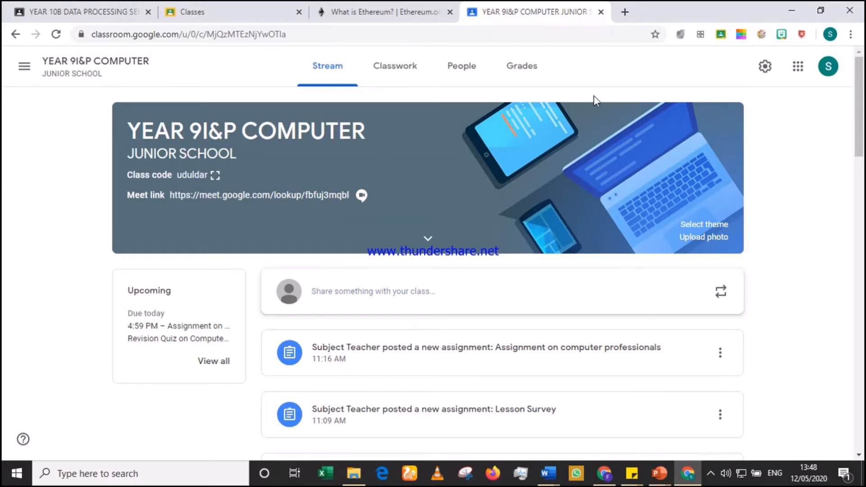
click(405, 78)
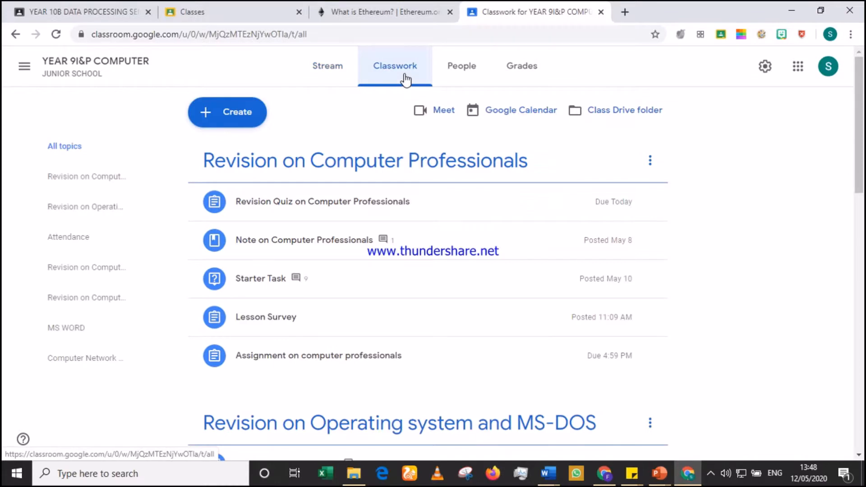
click(248, 113)
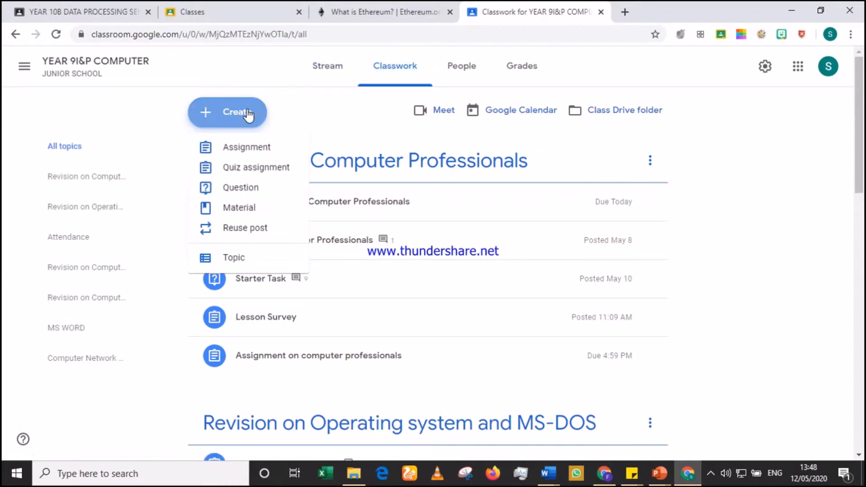
click(242, 173)
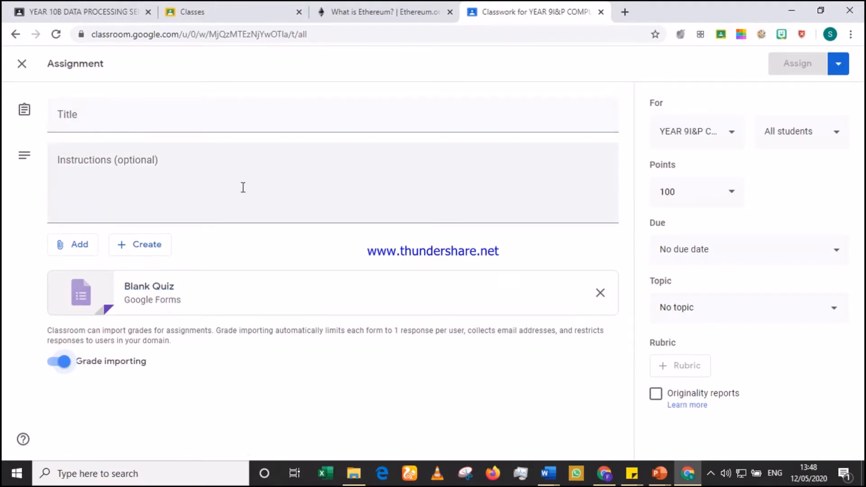
Open the attached Blank Quiz form for editing, keeping only one copy of it open
click(156, 289)
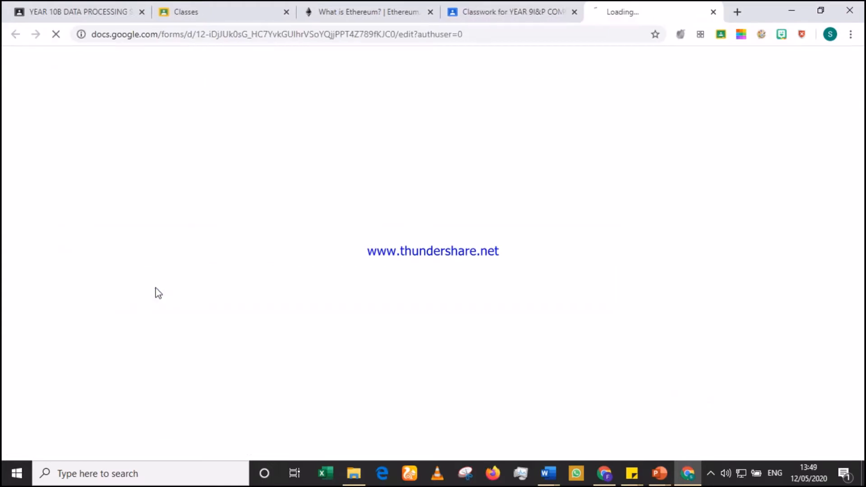
click(469, 6)
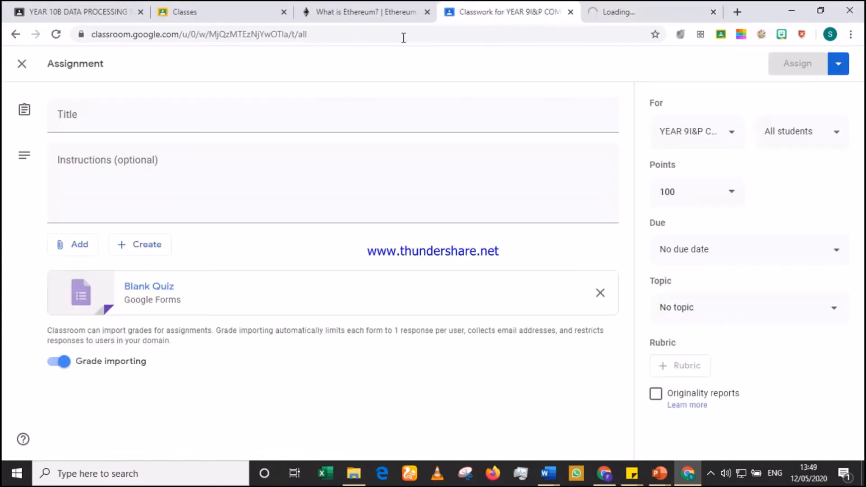
click(155, 287)
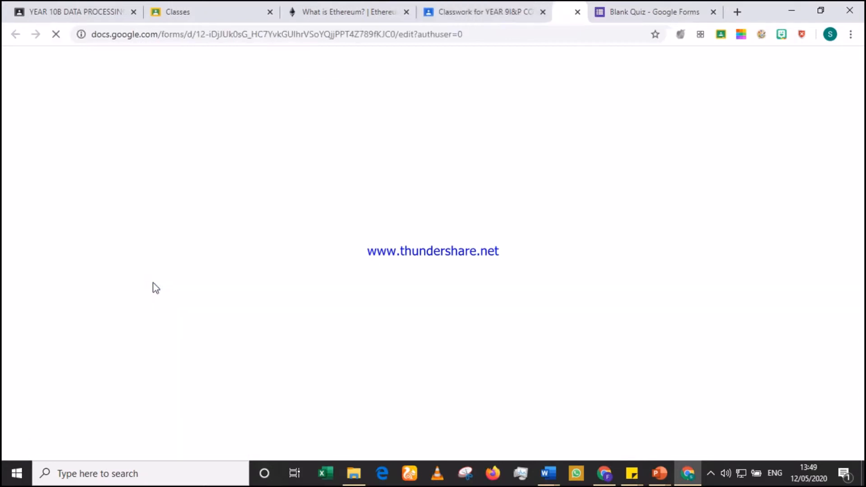
click(713, 12)
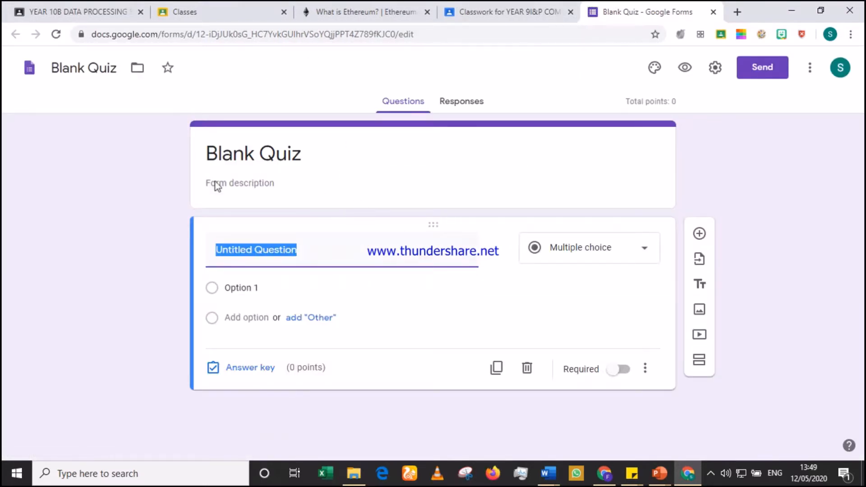
Change the form's title to "Quiz on Computer Networks"
click(309, 151)
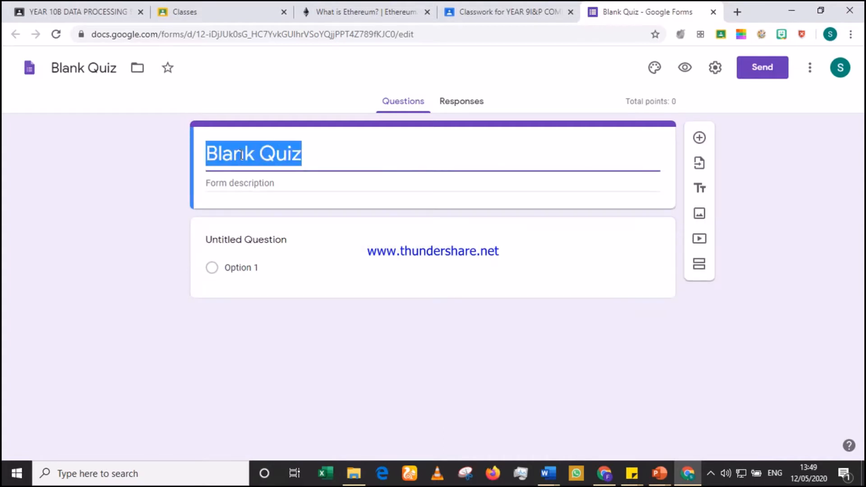
text(Quiz o)
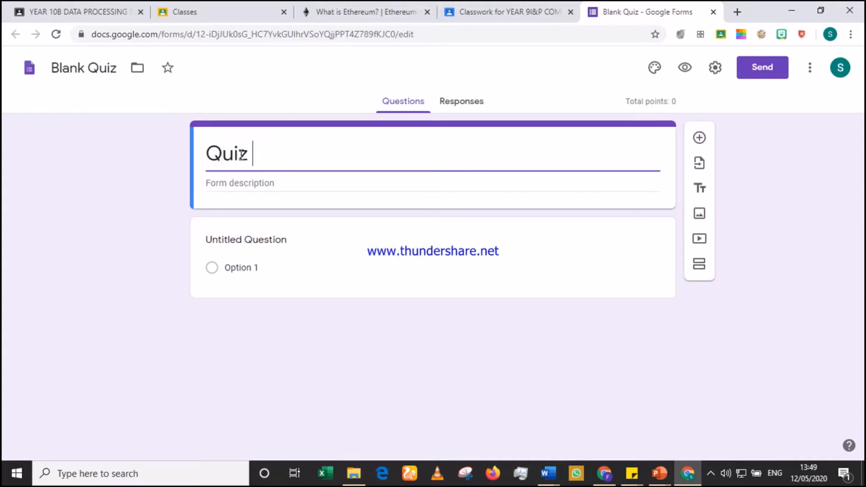
text(n )
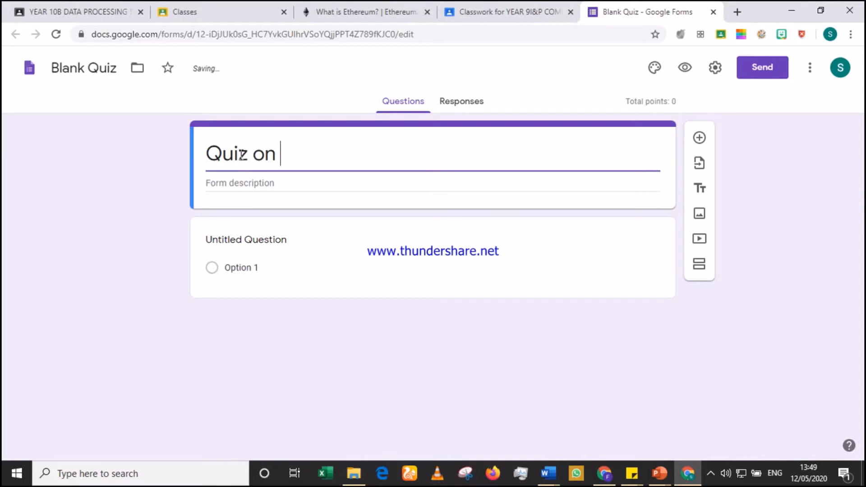
text(Comp)
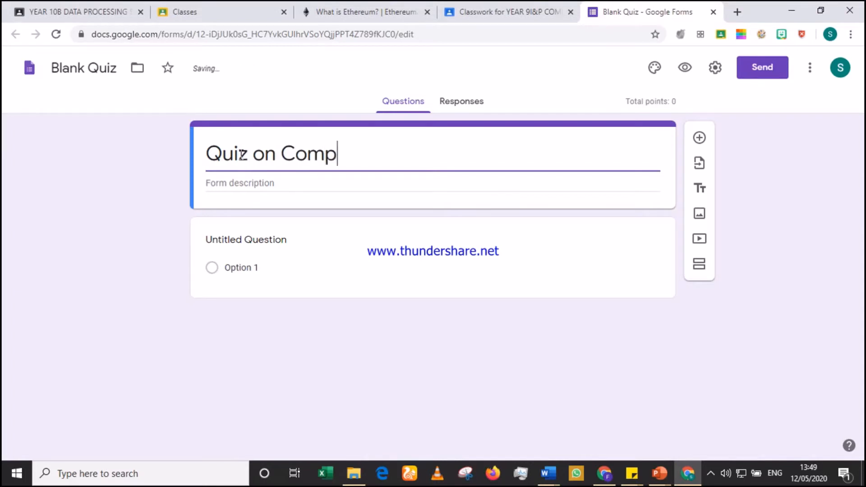
text(uter Ne)
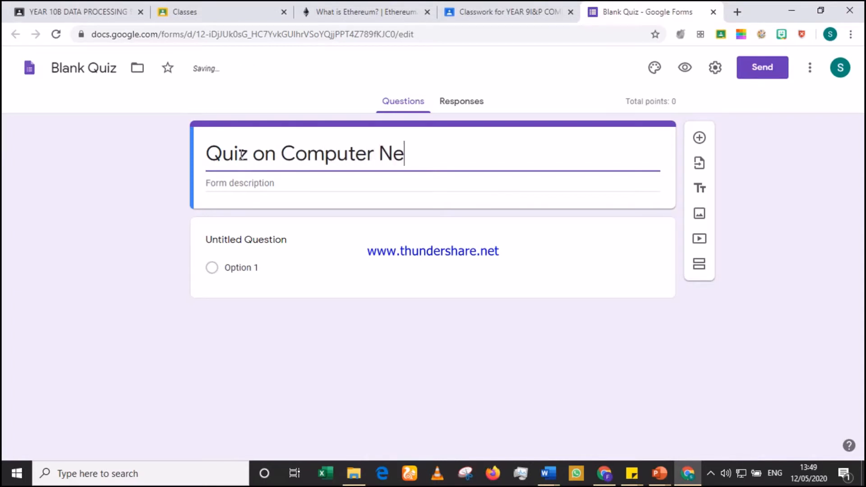
text(tworks)
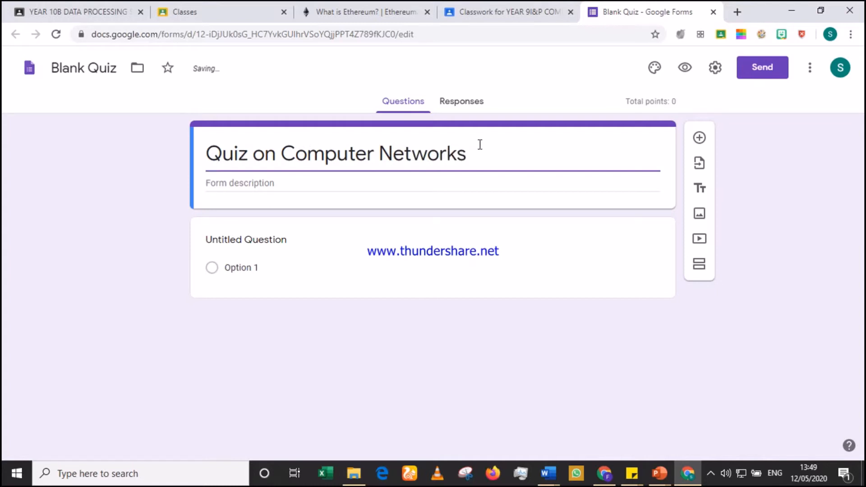
Copy the form's title and use it to rename the form file as "Quiz on Computer Networks"
drag(481, 150, 213, 155)
key(ctrl+c)
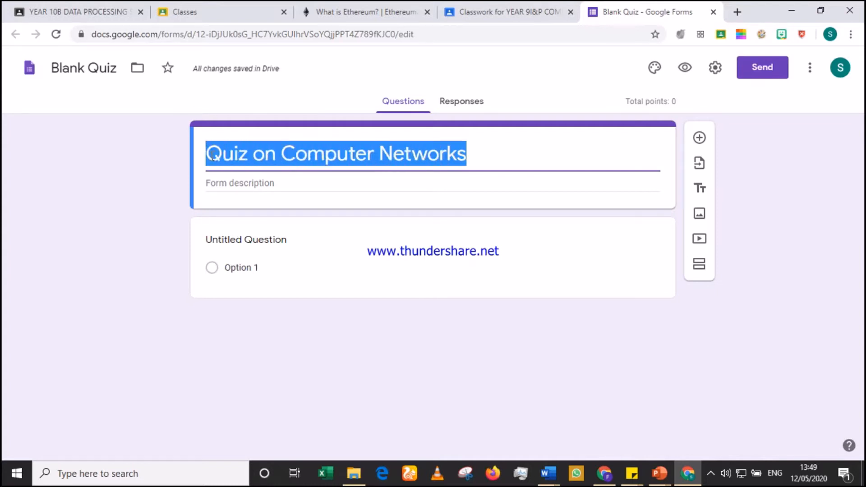
click(110, 67)
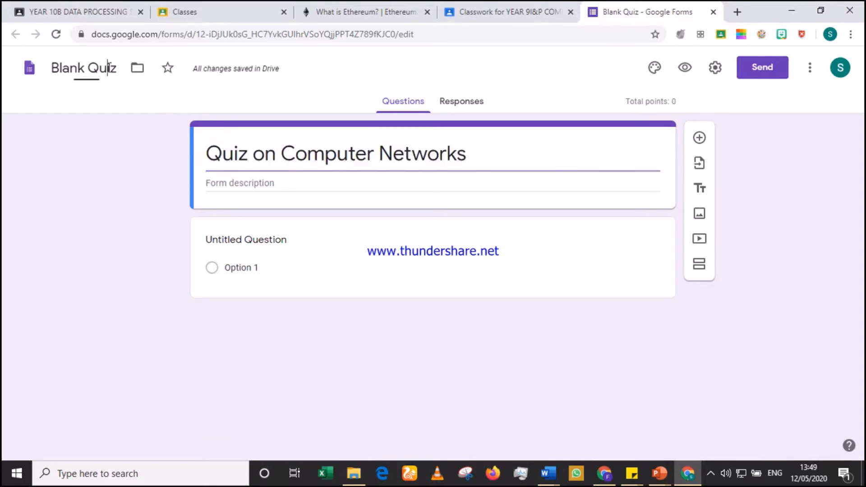
drag(118, 67, 50, 74)
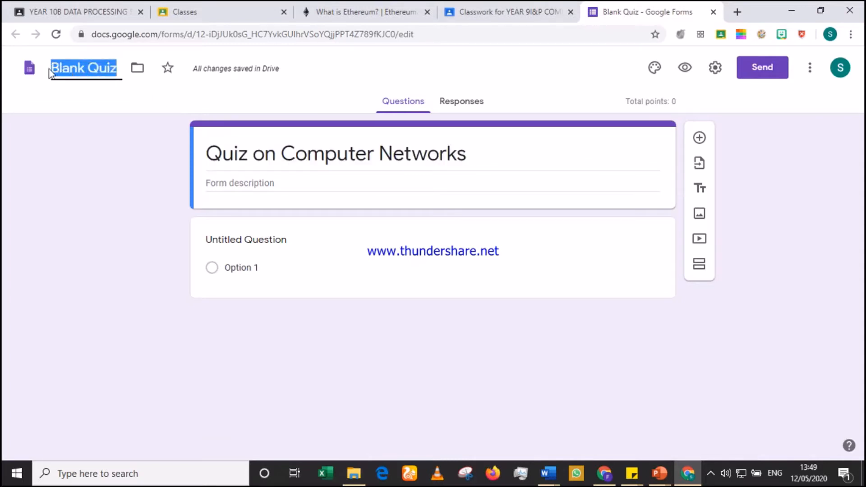
key(ctrl+v)
click(233, 98)
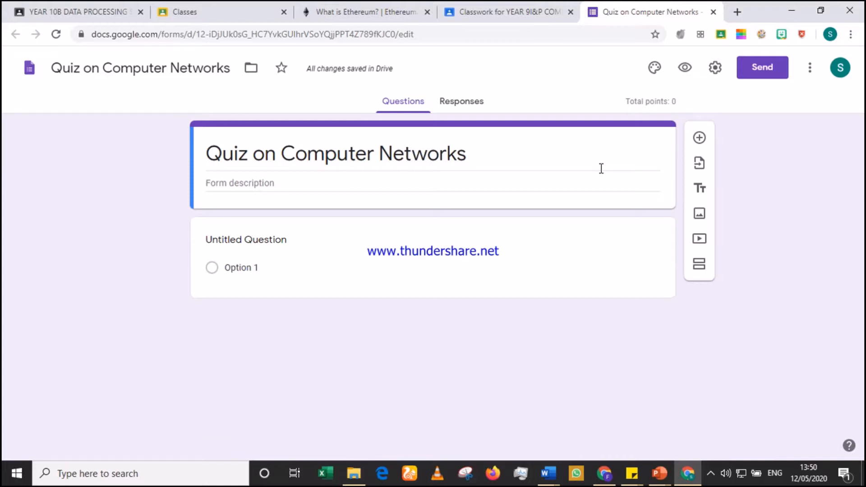
Check the forms available for importing questions without selecting one, and add a new section below the quiz title
click(700, 164)
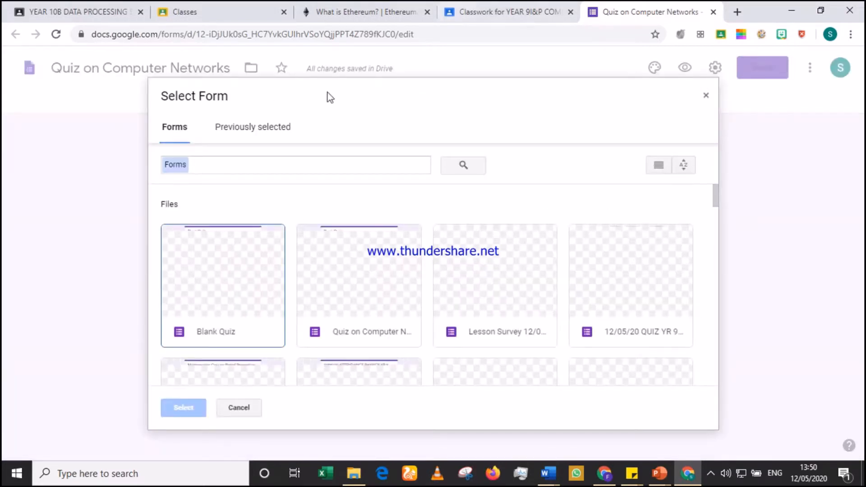
click(704, 96)
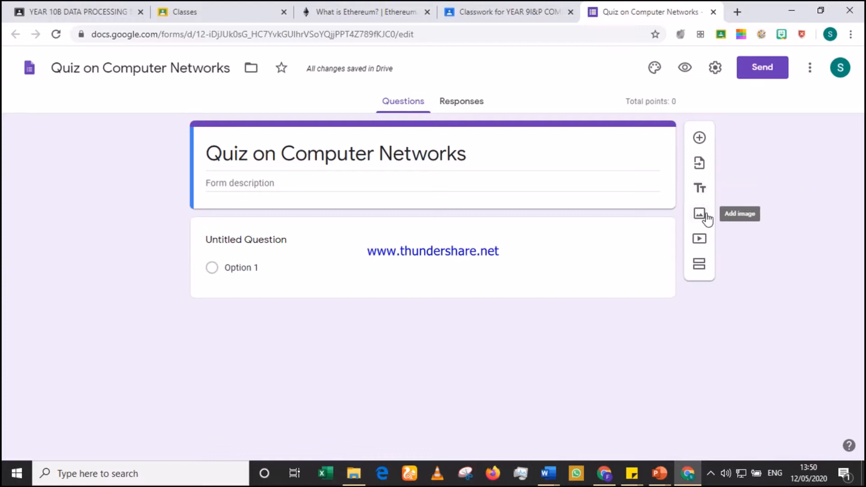
click(703, 271)
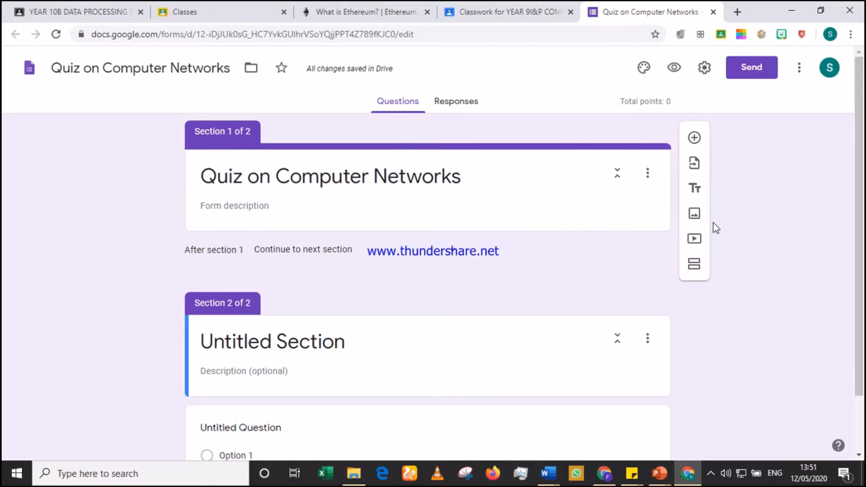
Open the form's theme options and try the orange and deep orange theme colors, ending back on purple
click(641, 70)
scroll(805, 212, down, 1)
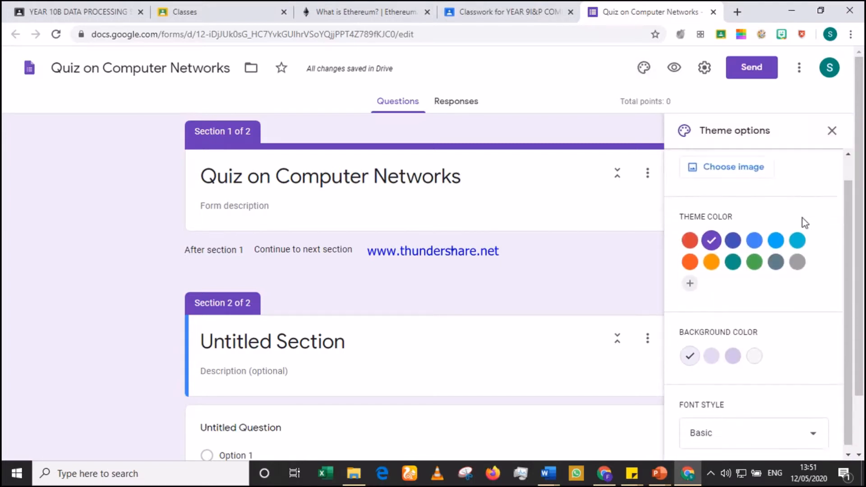
click(713, 258)
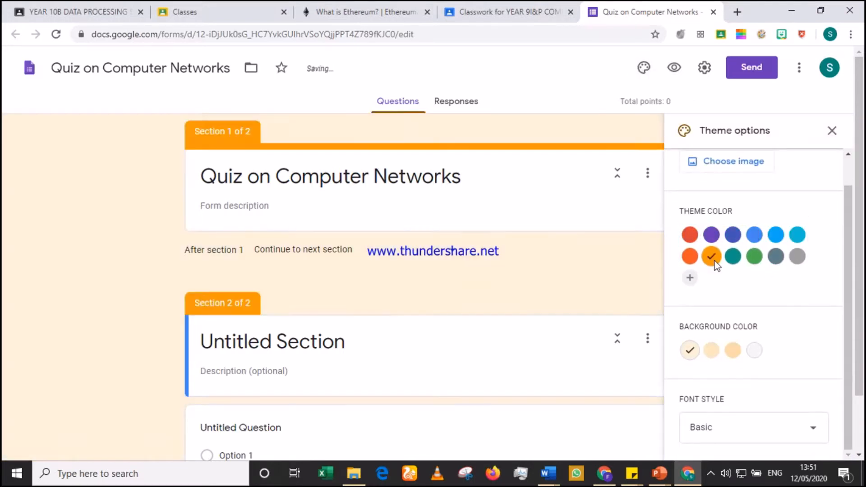
click(690, 262)
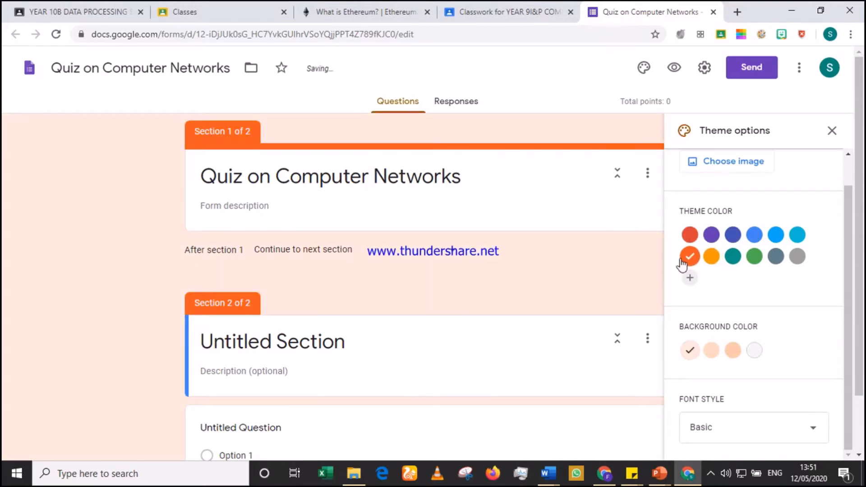
click(711, 235)
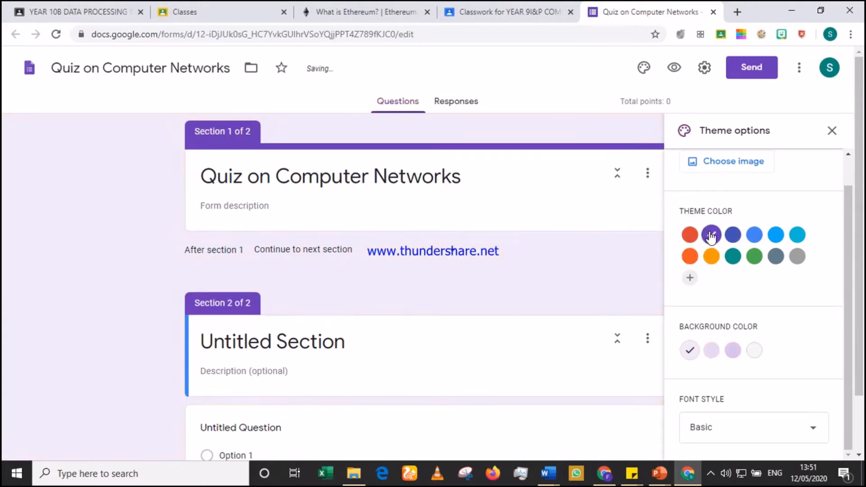
Insert the white robots image from the Work and School themes as the form's header
scroll(776, 235, up, 1)
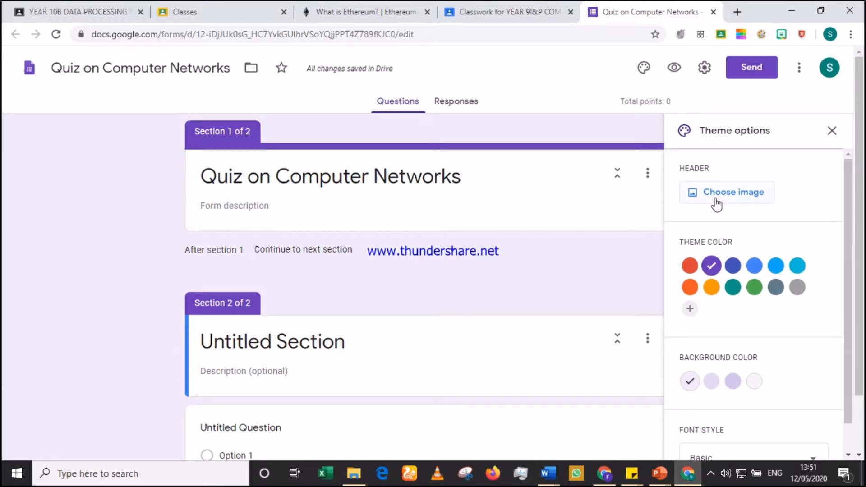
click(716, 203)
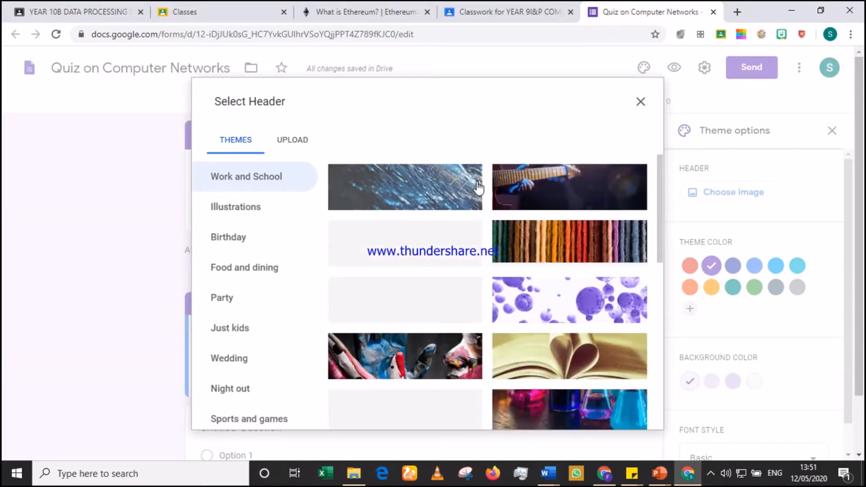
scroll(478, 188, down, 5)
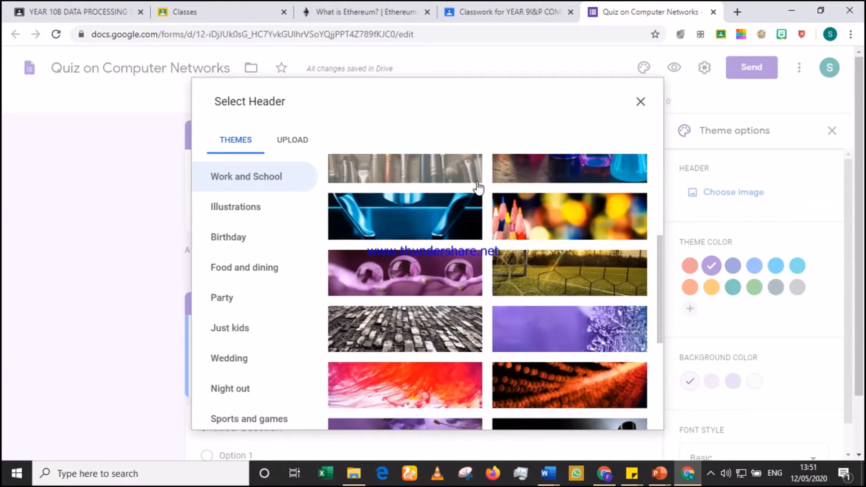
scroll(477, 186, down, 8)
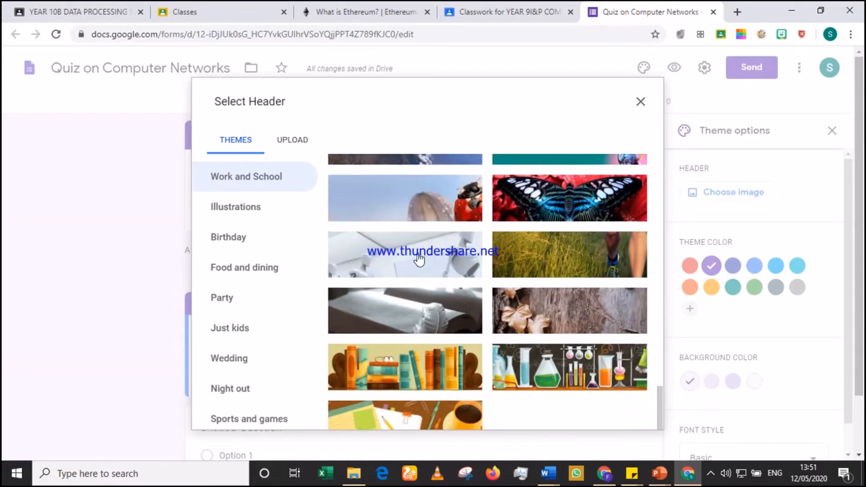
click(414, 262)
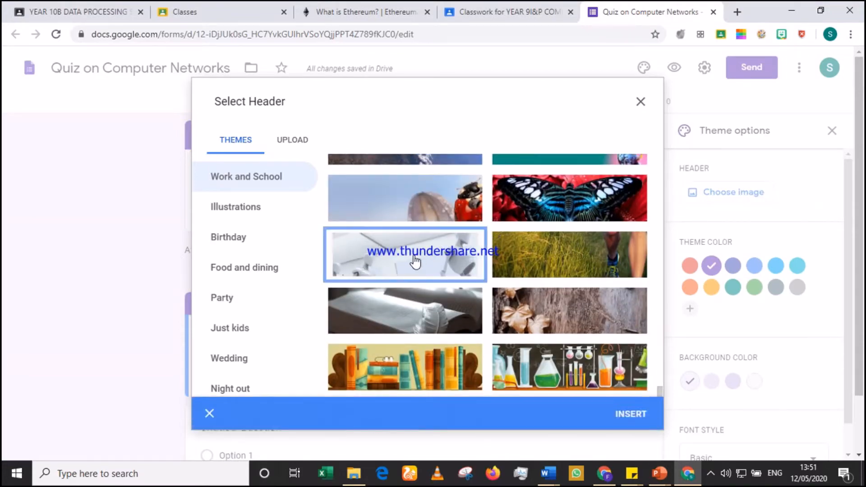
click(631, 416)
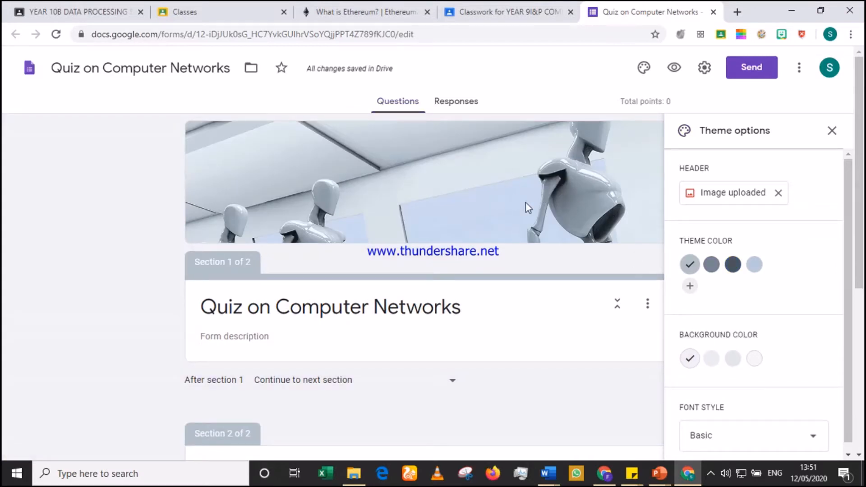
Set the form's font style to Playful
scroll(755, 345, down, 4)
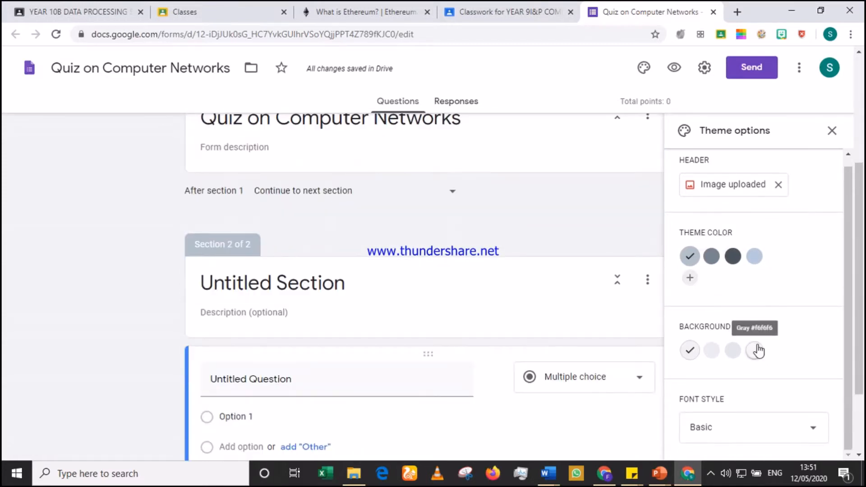
click(793, 435)
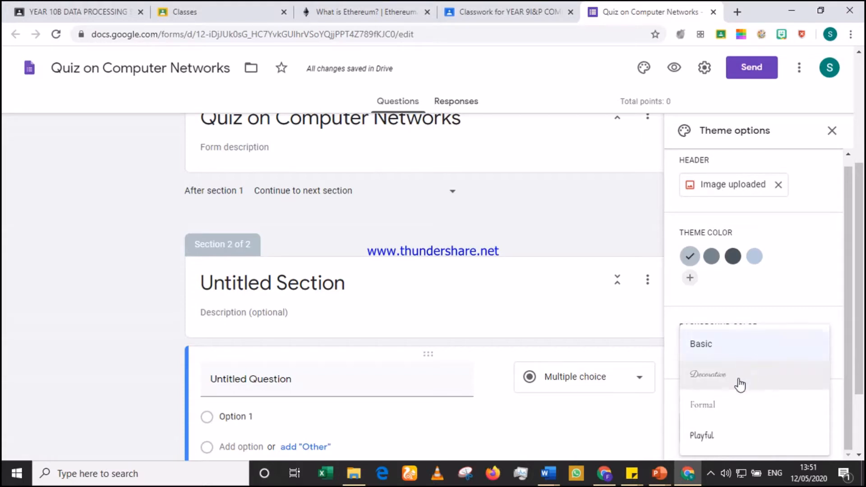
click(729, 446)
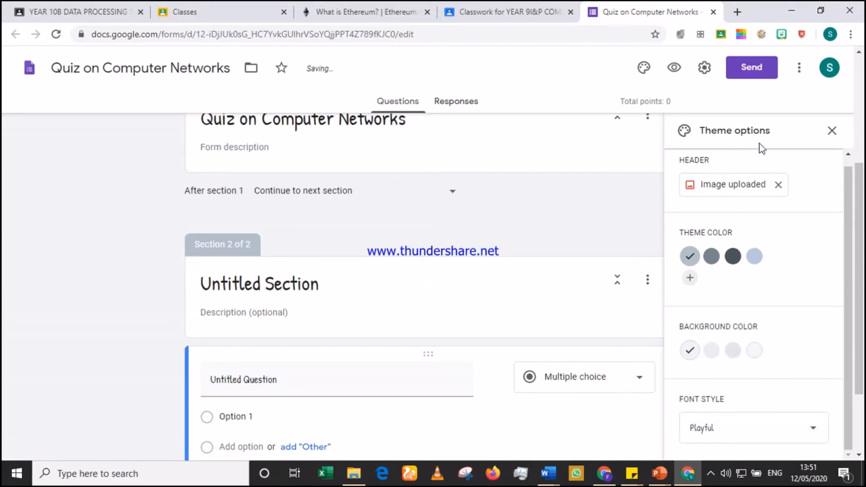
Close the theme options and look through the form's additional actions without choosing one
click(837, 131)
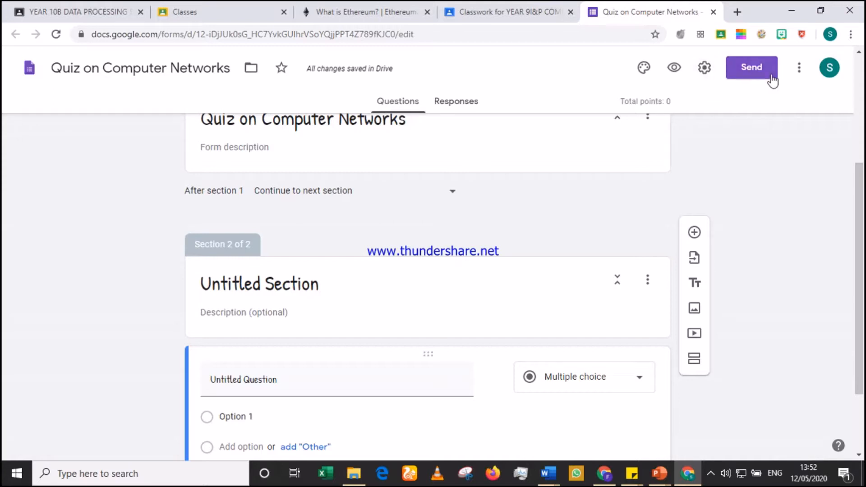
click(798, 71)
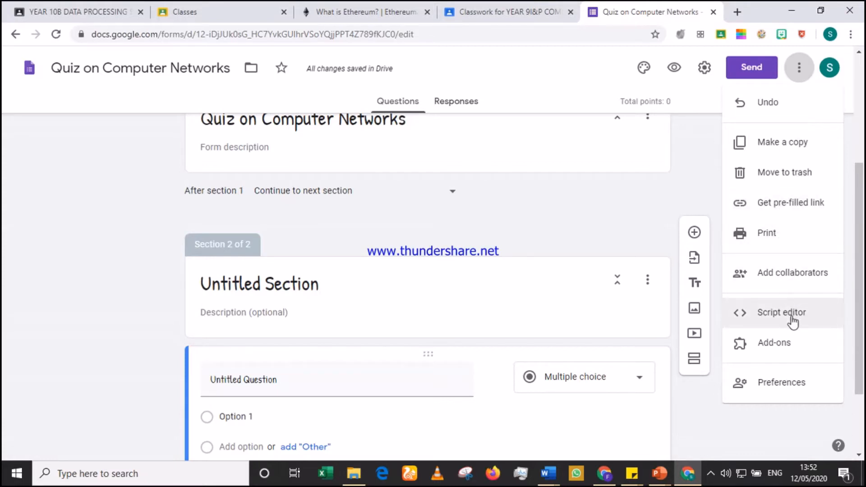
click(534, 210)
scroll(534, 210, up, 3)
scroll(534, 210, down, 1)
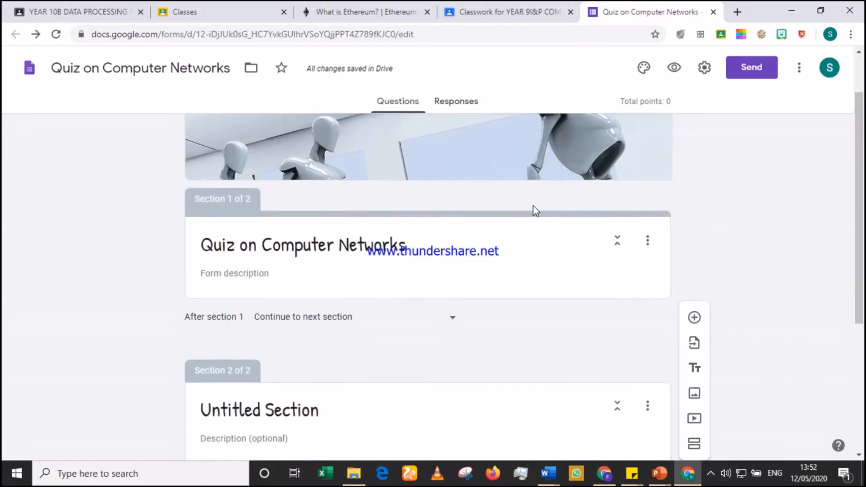
Add "SECTION A" on its own line above the quiz title in the first section
click(476, 275)
scroll(477, 277, down, 1)
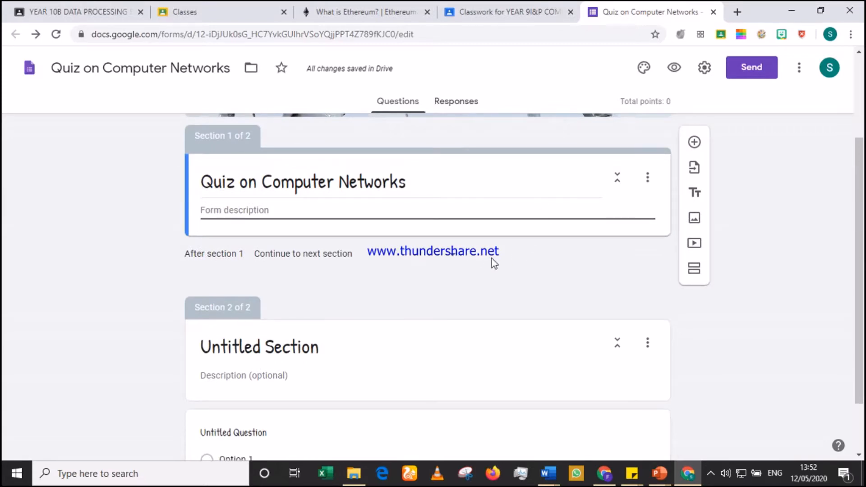
click(209, 180)
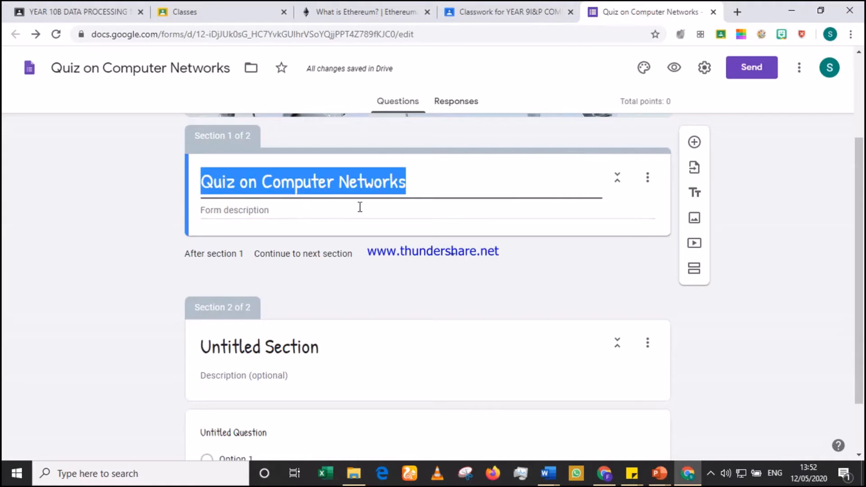
key(Right)
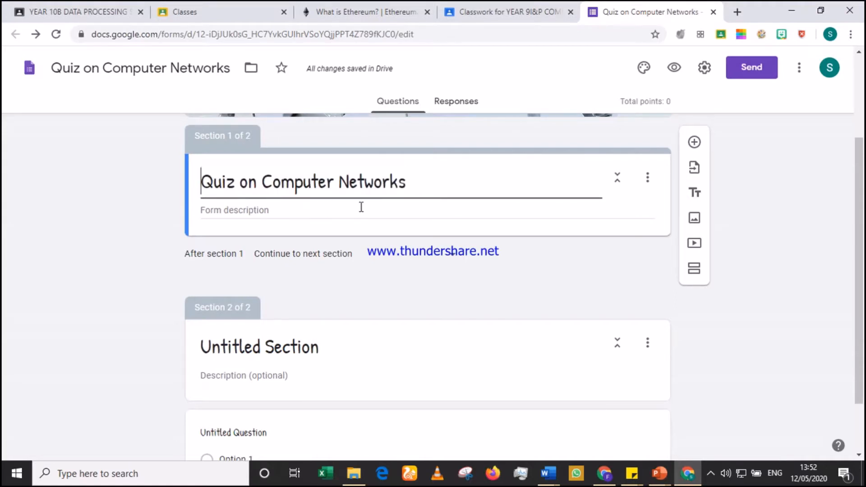
text(SEC)
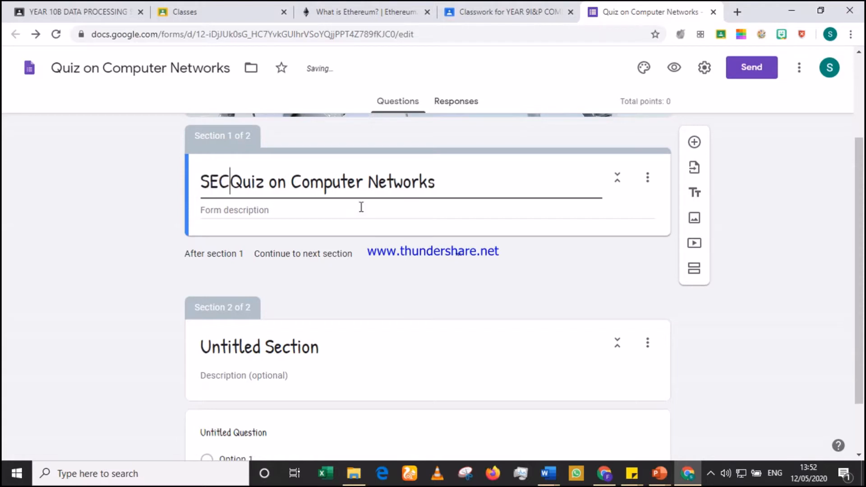
text(TIONA)
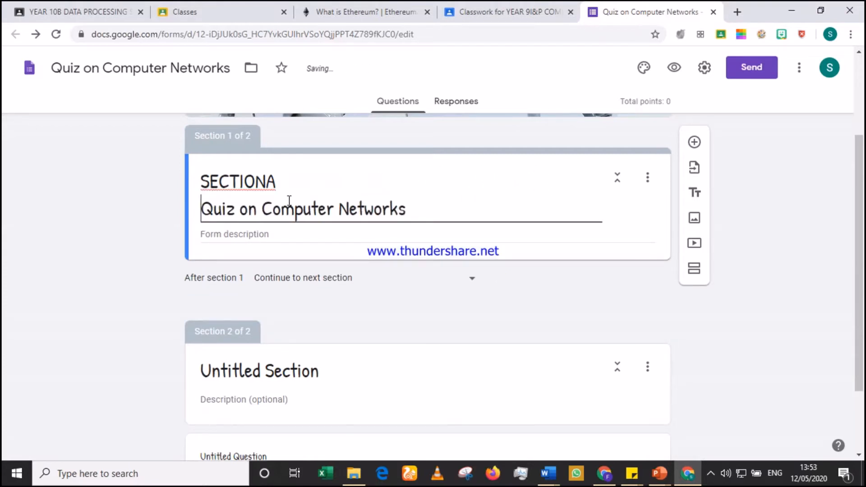
click(267, 180)
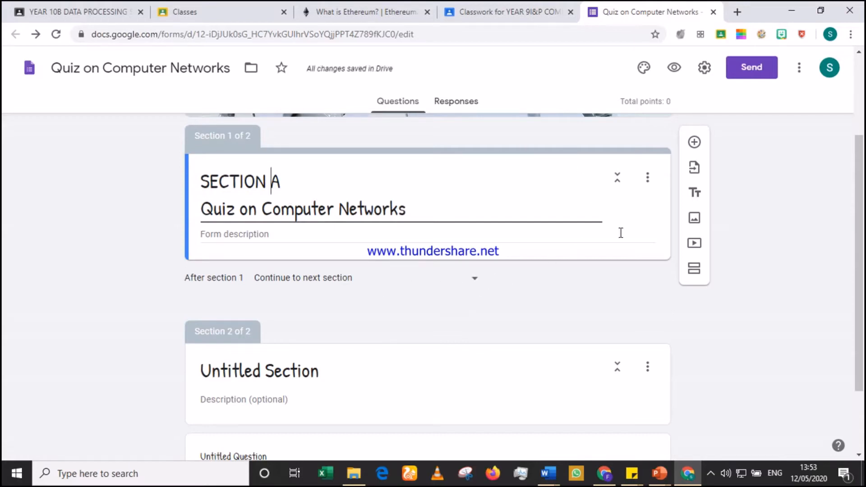
Add a question to the first section with the text "Which of the following is a type of network?"
click(695, 144)
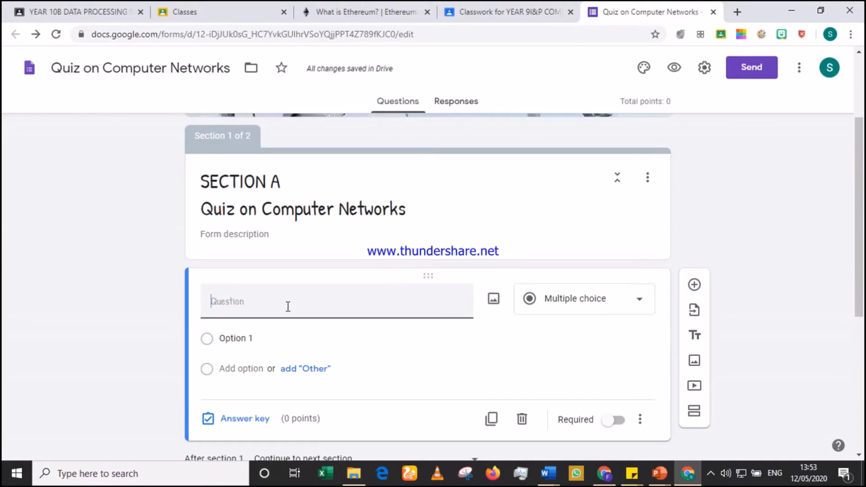
text(wHICH)
key(BackSpace)
key(BackSpace)
key(BackSpace)
key(BackSpace)
key(BackSpace)
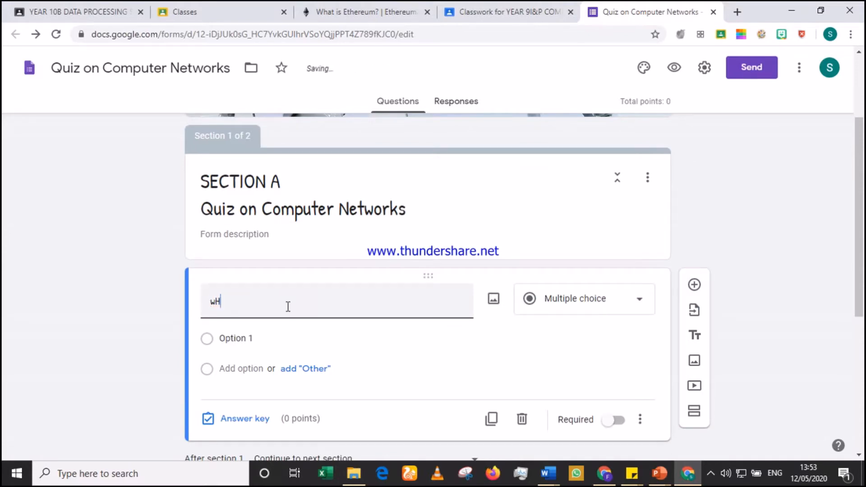
text(Which of the)
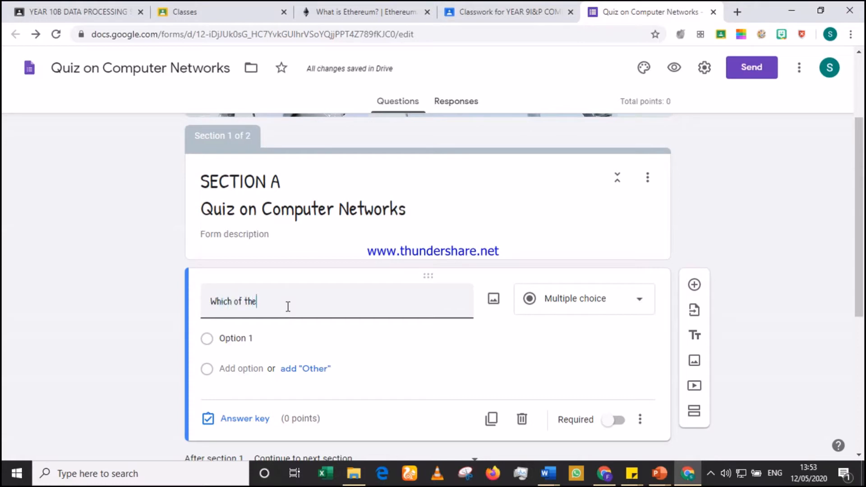
text( following o)
key(BackSpace)
text(is)
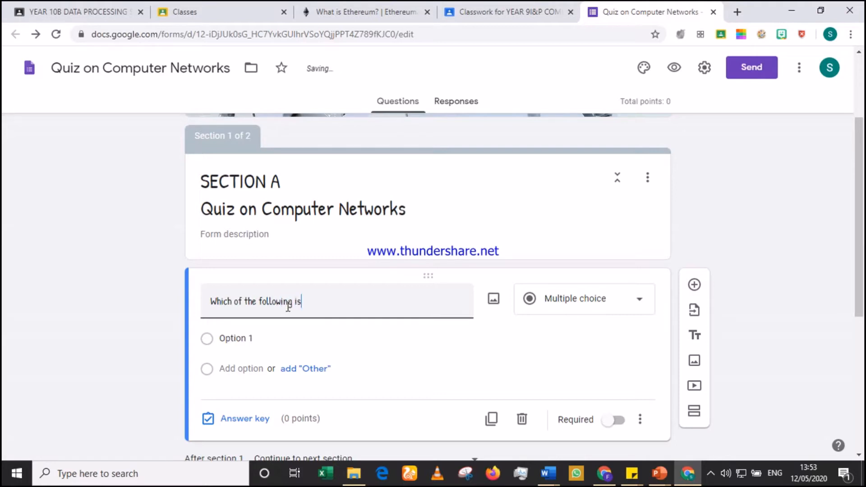
text( a type of network?)
Check the available question types and keep the network question as Multiple choice
scroll(288, 304, down, 4)
scroll(289, 288, up, 3)
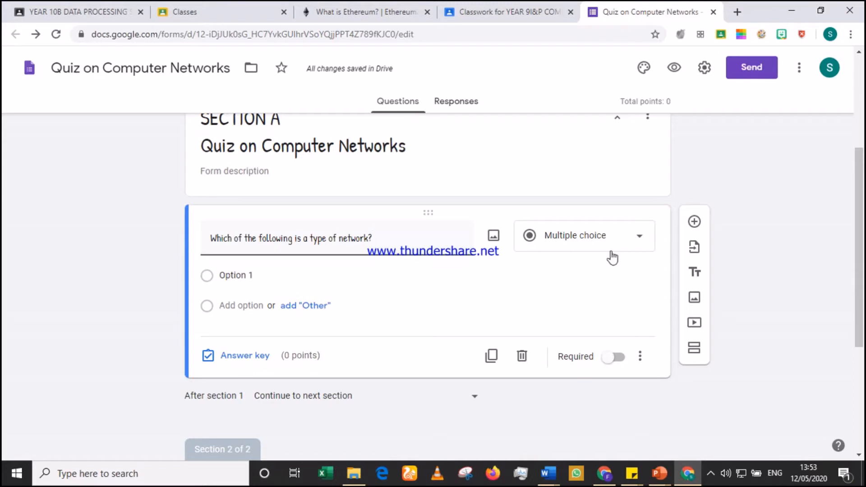
click(568, 246)
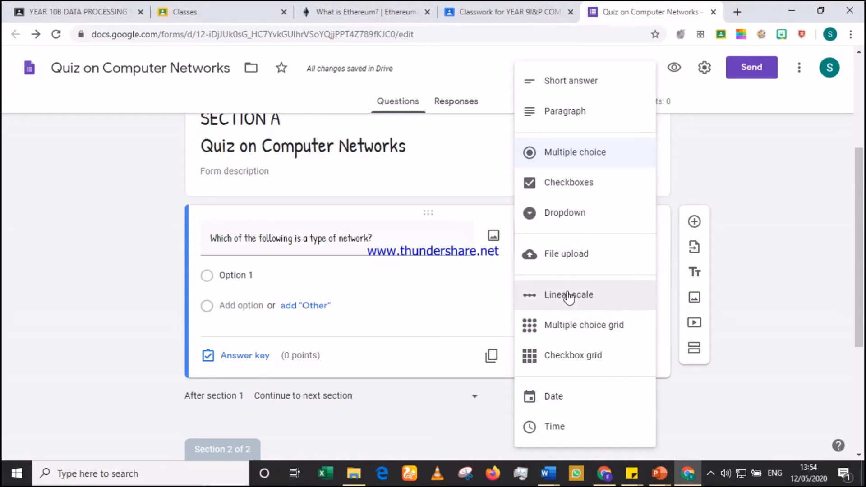
click(569, 155)
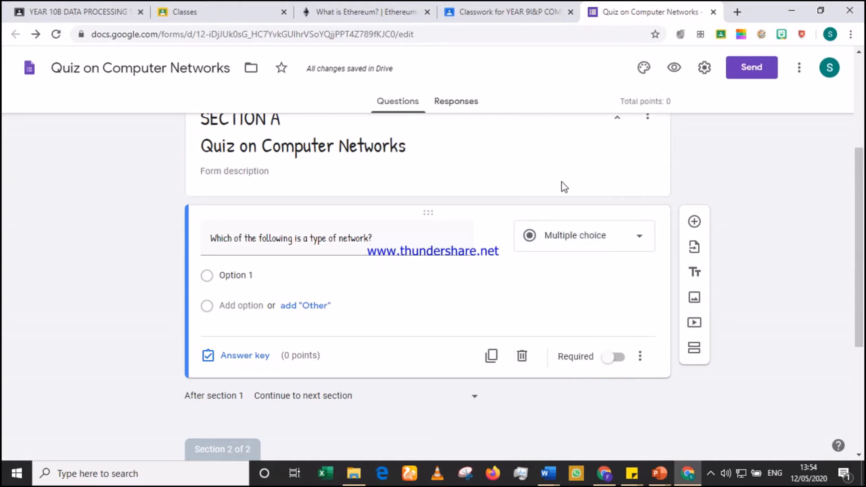
Enter PAN, LAN, ZAN and WAN as the four answer options of the network question
click(232, 280)
text(PAn)
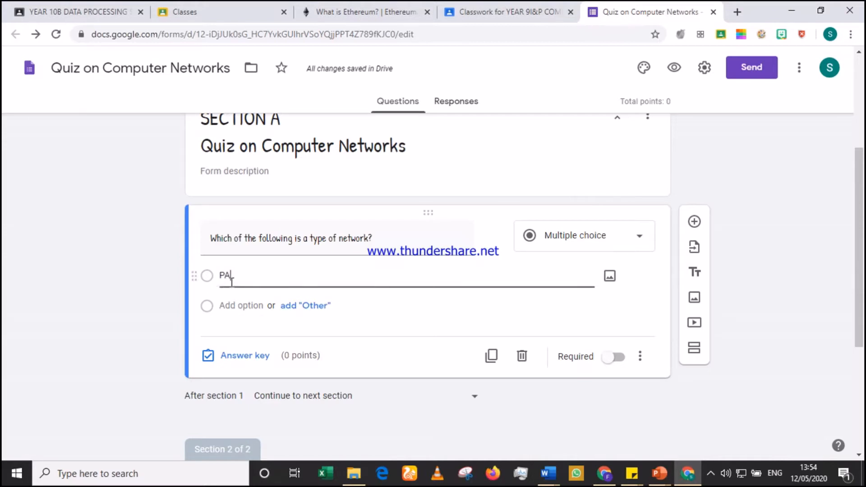
text(N)
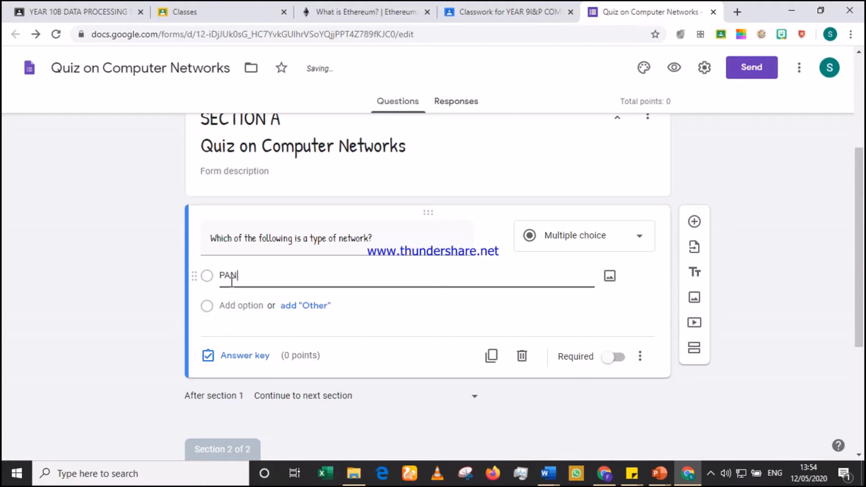
key(Return)
text(LAN)
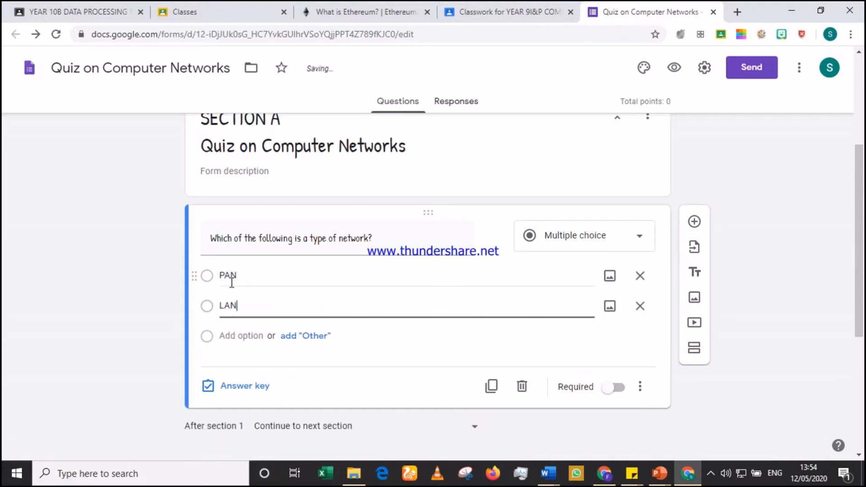
key(Return)
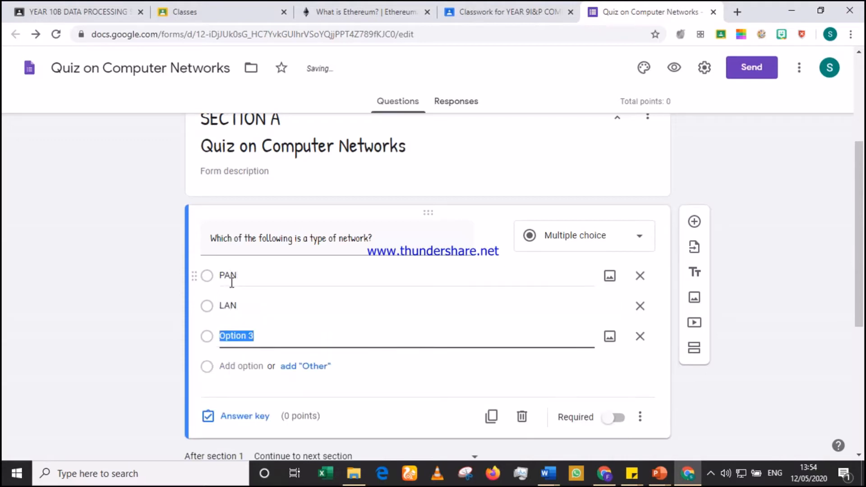
text(ZA)
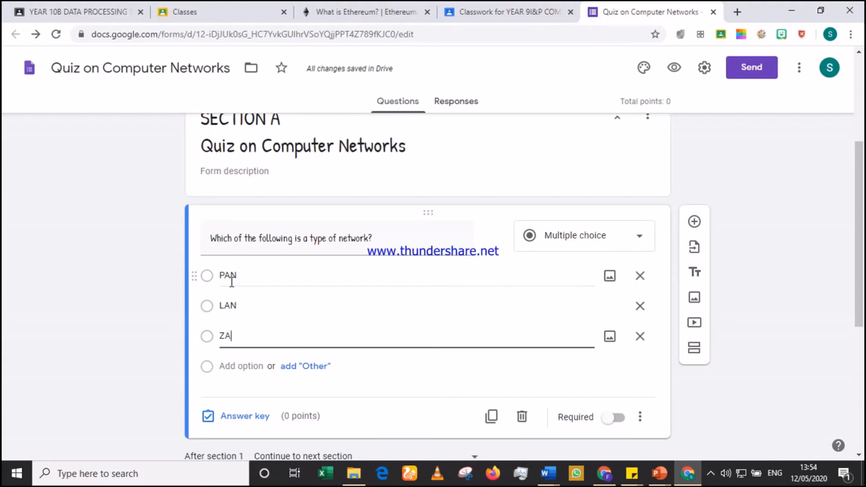
text(N)
key(Return)
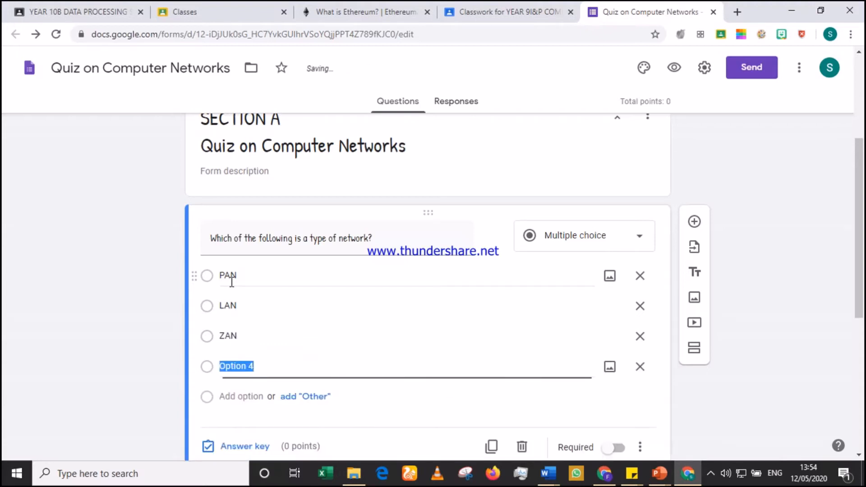
text(WAN)
scroll(231, 281, down, 1)
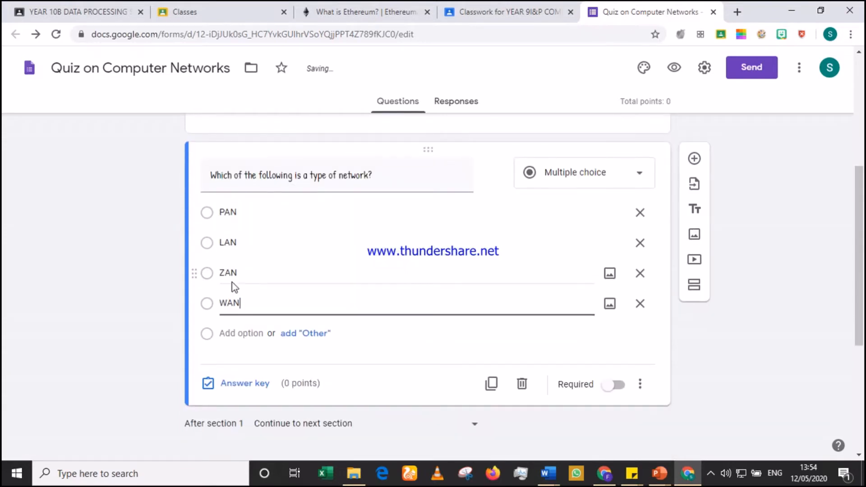
Insert "not" into the question so it reads "Which of the following is not a type of network?"
triple_click(305, 179)
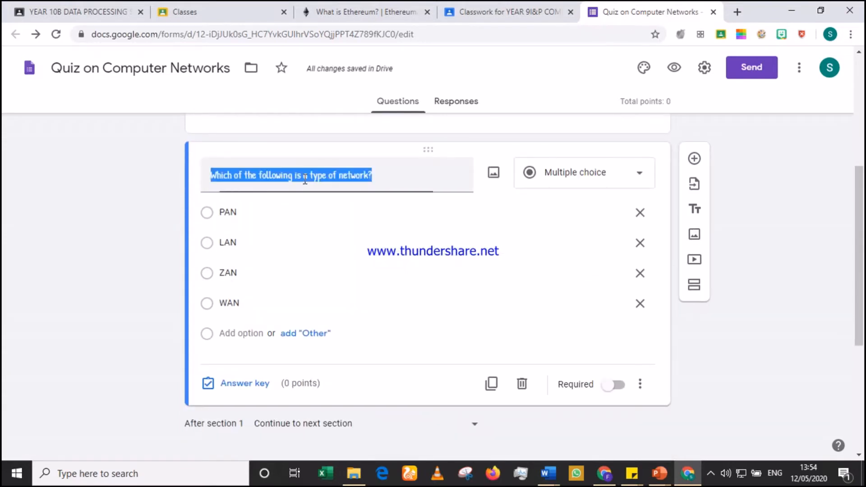
click(305, 178)
text(not)
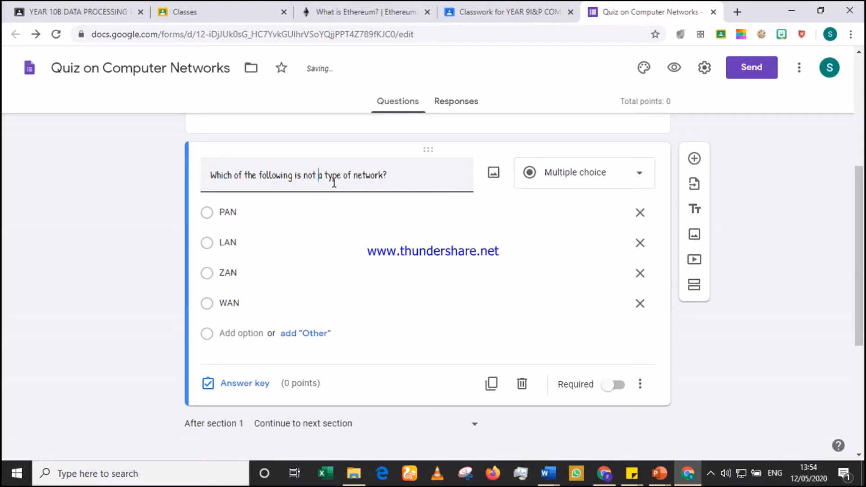
Mark ZAN as the correct answer in the question's answer key and set its value to 1 point
click(246, 384)
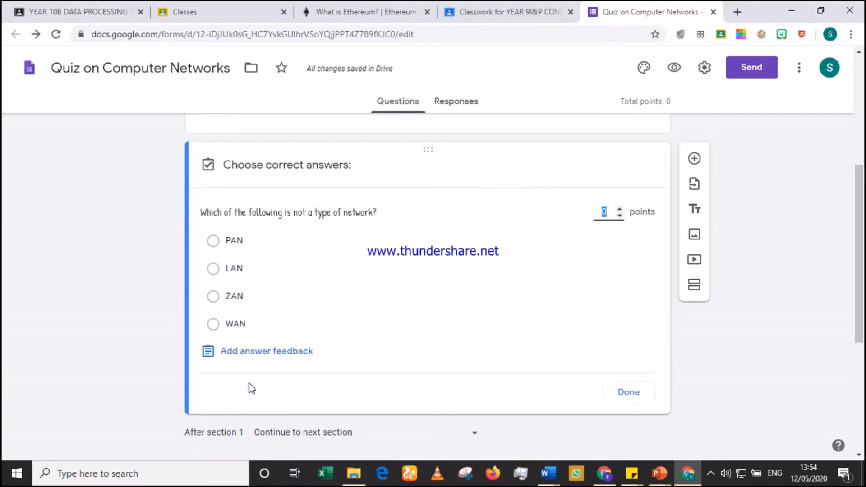
click(237, 301)
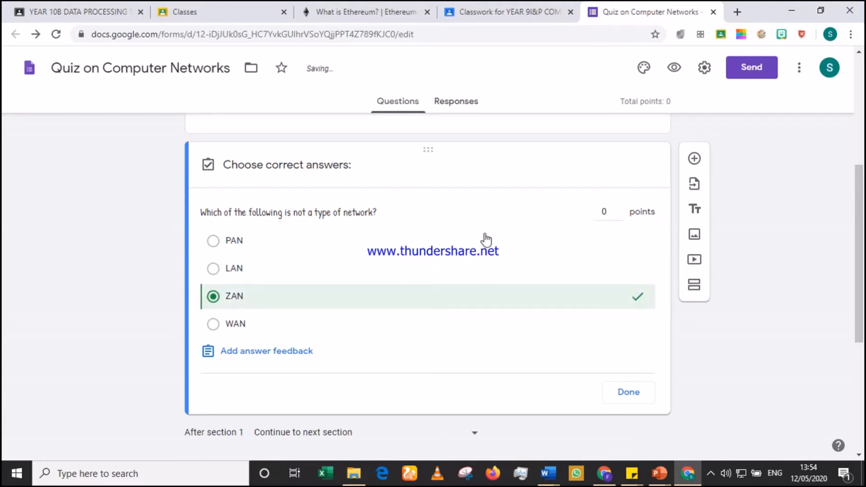
click(621, 208)
Add the answer feedback "ZAN is not a type of computer network" for incorrect answers and "Well done!" for correct answers
click(260, 356)
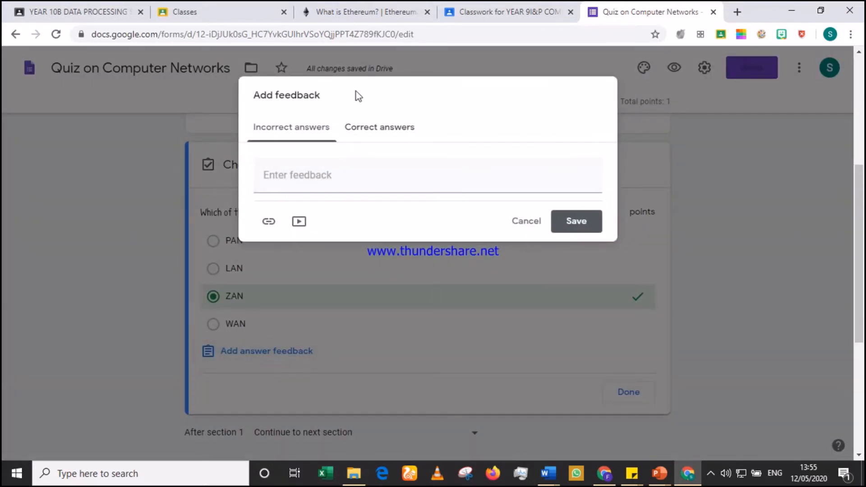
click(327, 184)
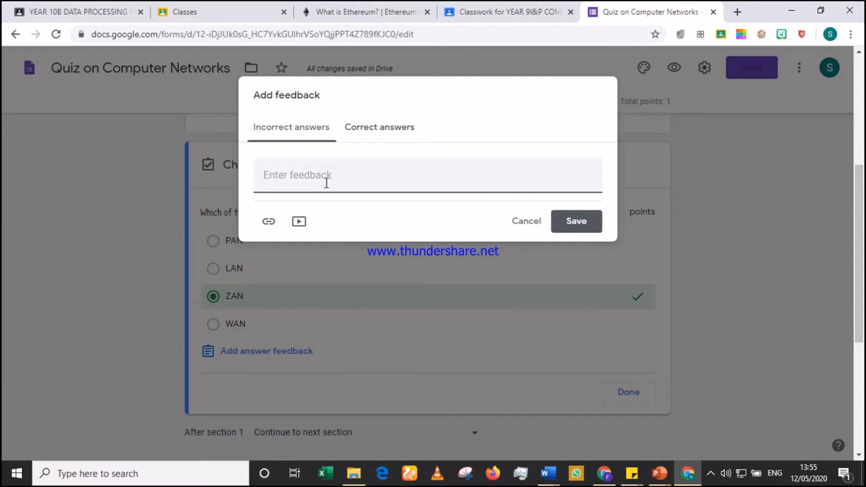
text(ZAN is not a type of com)
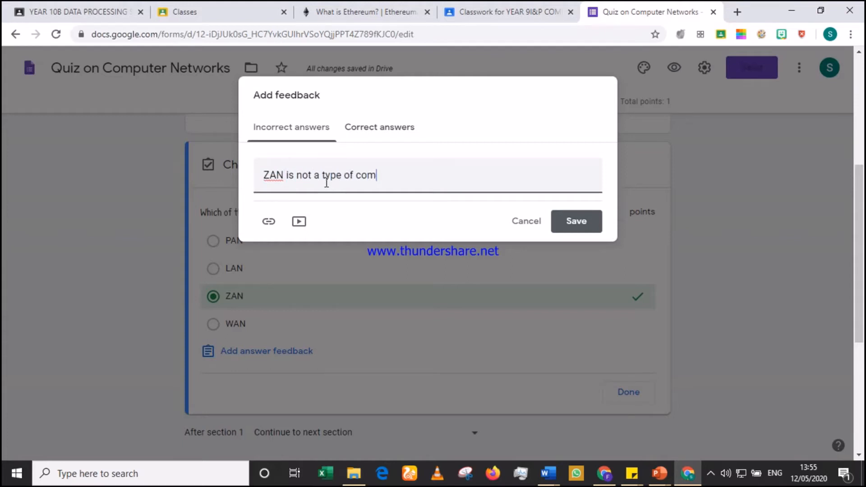
text(puter network)
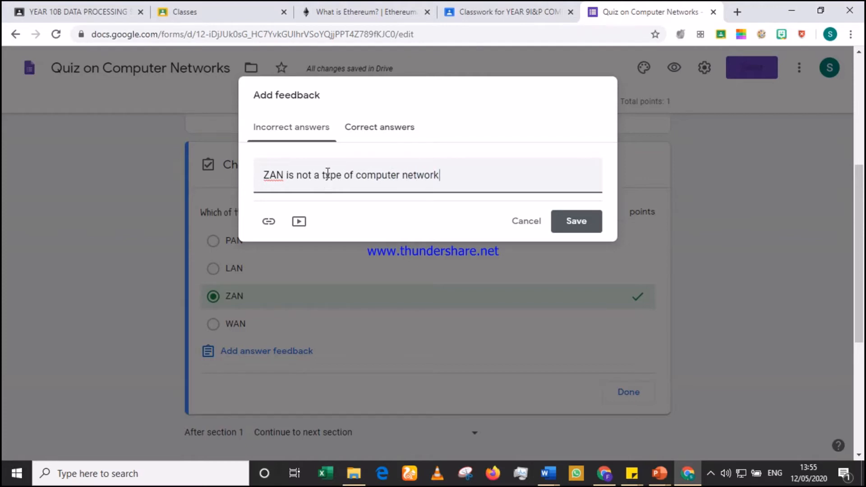
click(358, 140)
text(W)
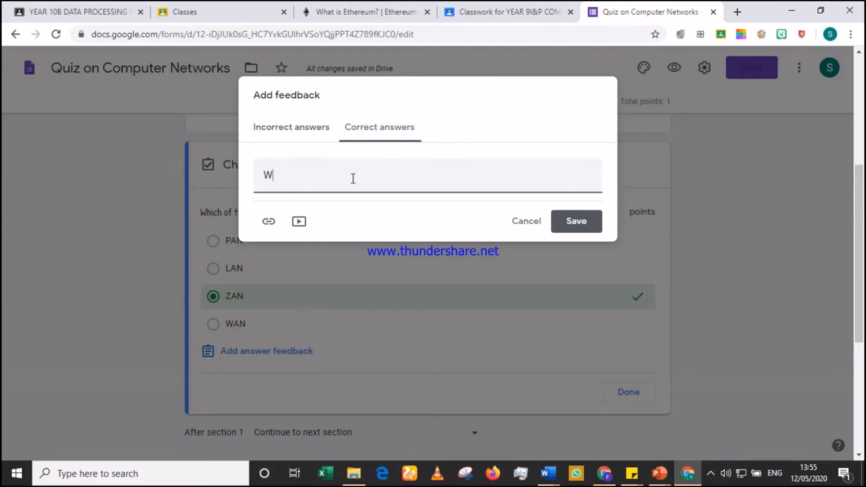
text(ell done!)
click(576, 225)
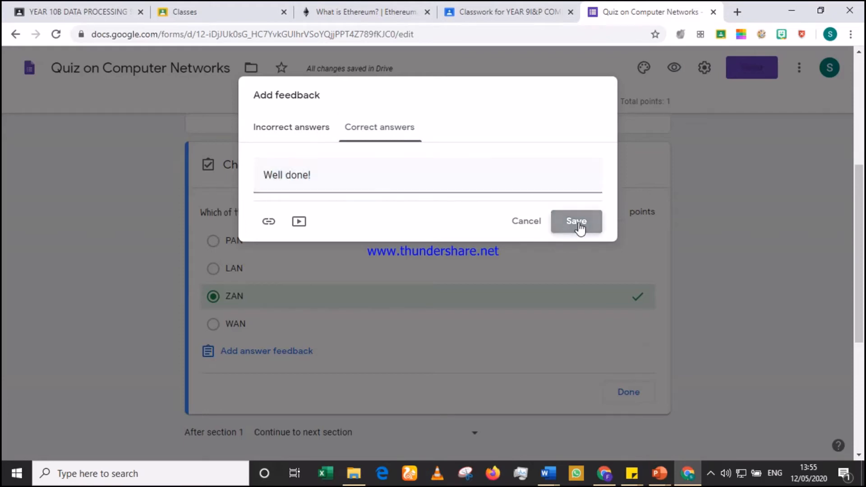
scroll(604, 210, down, 5)
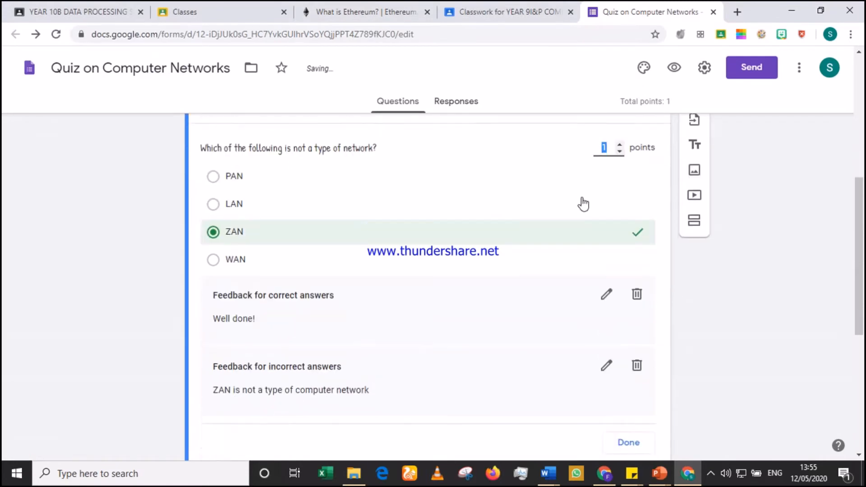
scroll(521, 219, up, 4)
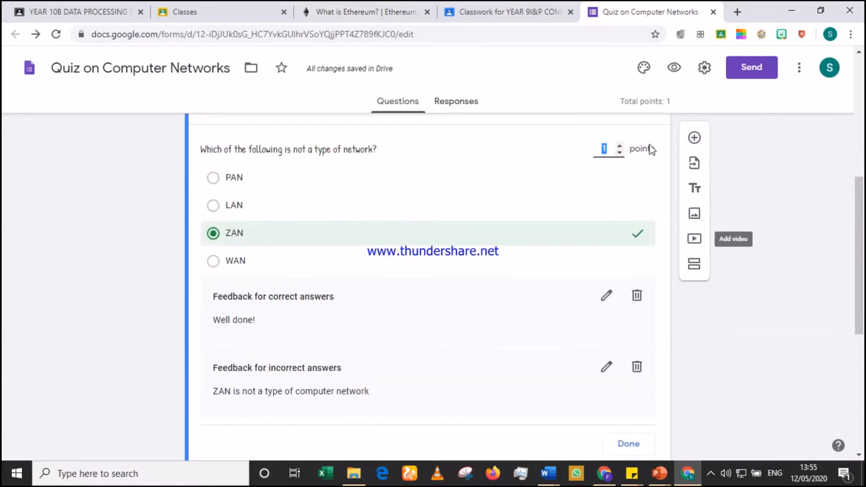
Finish the answer key of the question about which is not a type of network and make the question required
scroll(591, 202, down, 3)
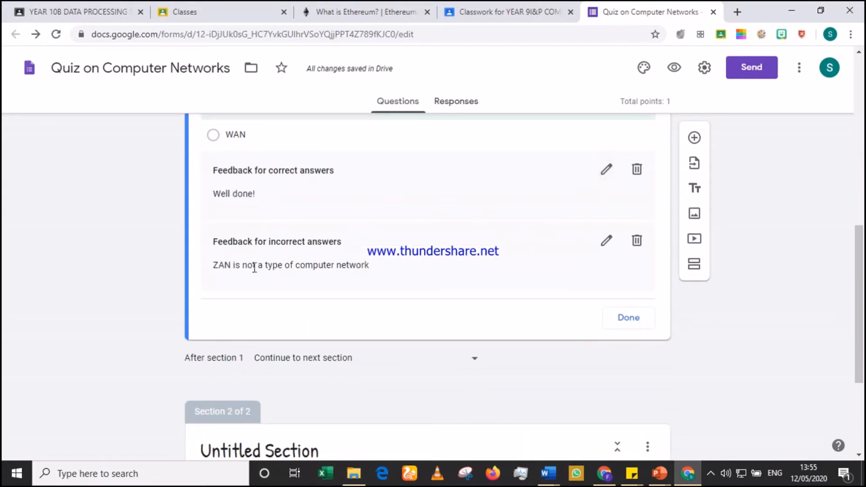
click(628, 319)
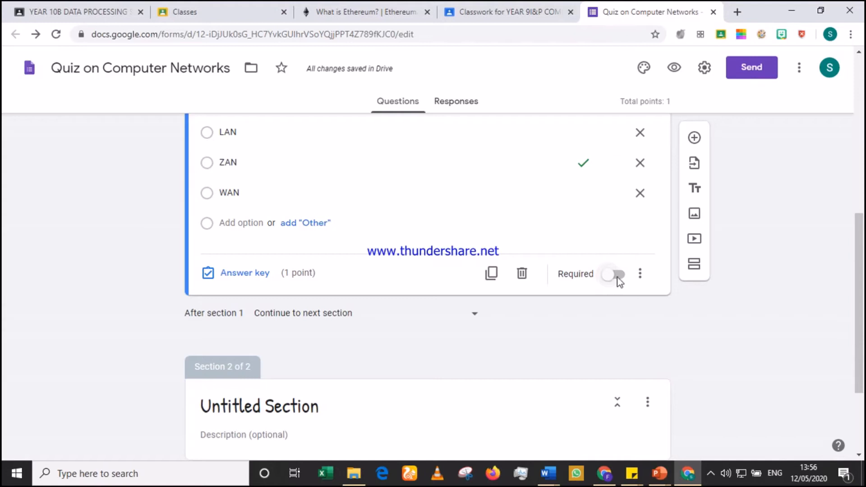
click(617, 275)
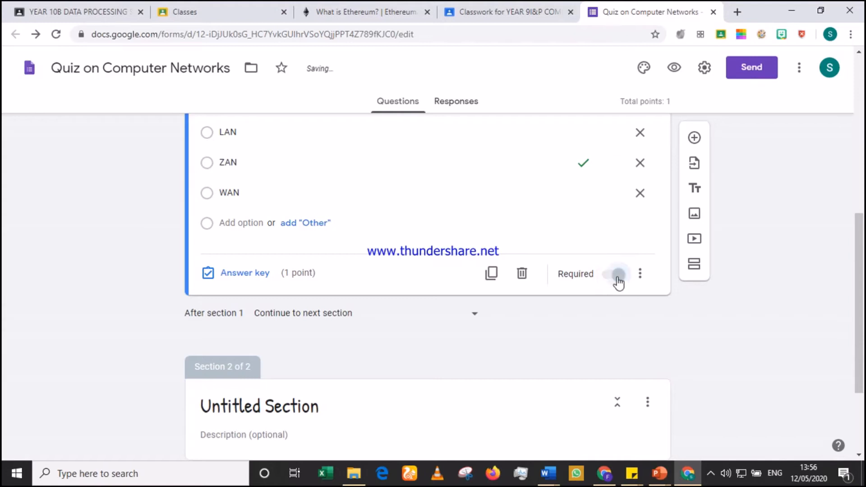
Add a new multiple-choice question reading "Which of the following networks are designed mostly using cables?"
click(695, 138)
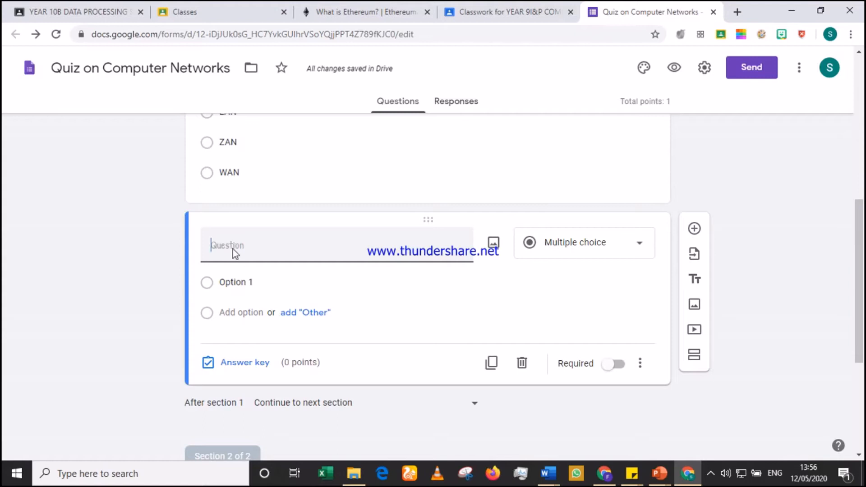
text(Whic)
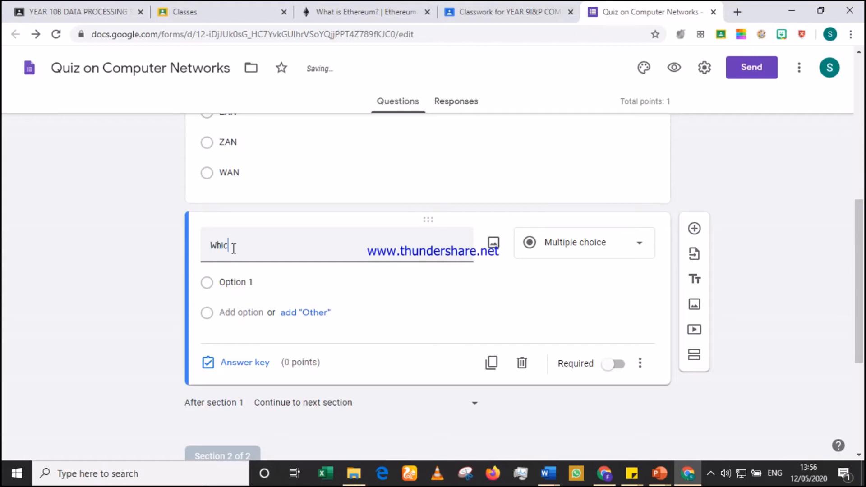
text(hpf the following )
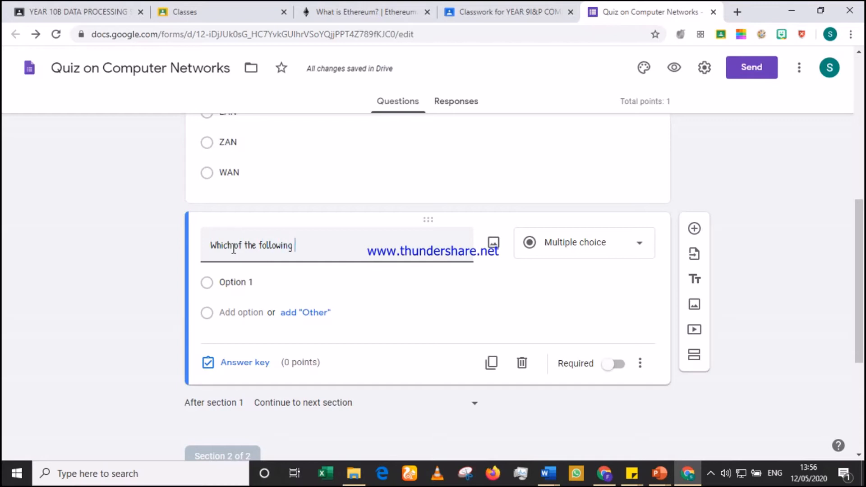
text(network)
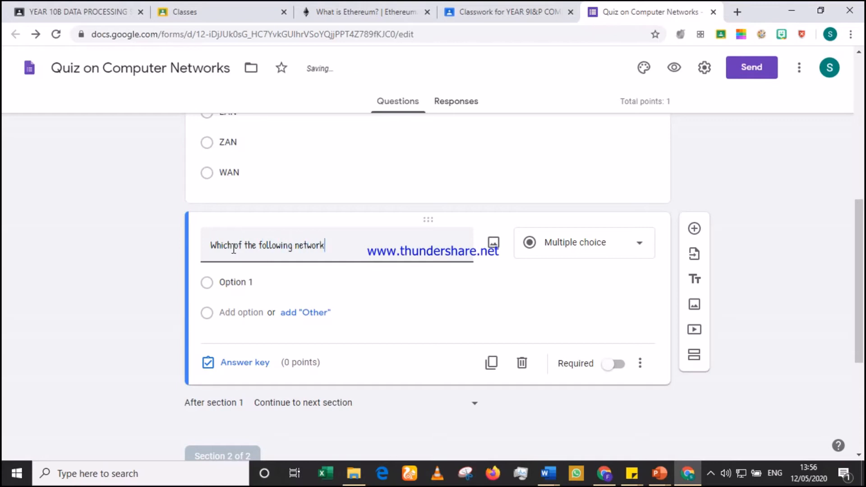
text(s are designed entirely)
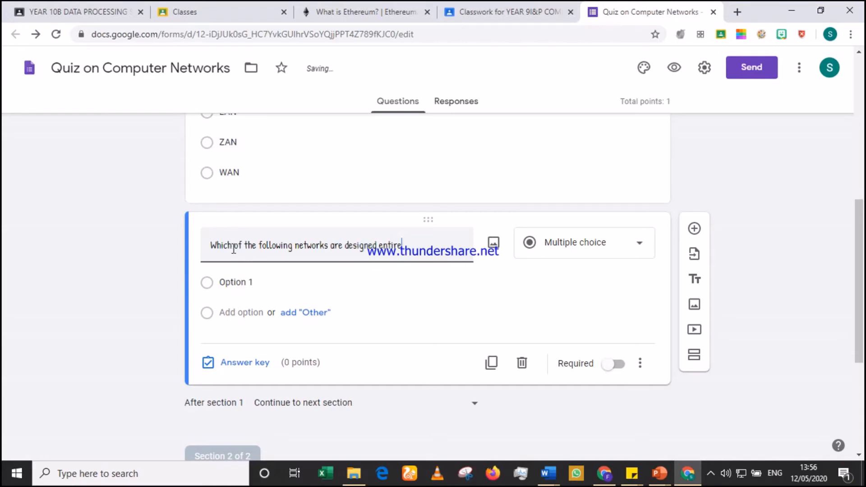
key(BackSpace)
key(BackSpace)
key(BackSpace)
key(BackSpace)
key(BackSpace)
key(BackSpace)
key(BackSpace)
key(BackSpace)
text(mostly using cables?)
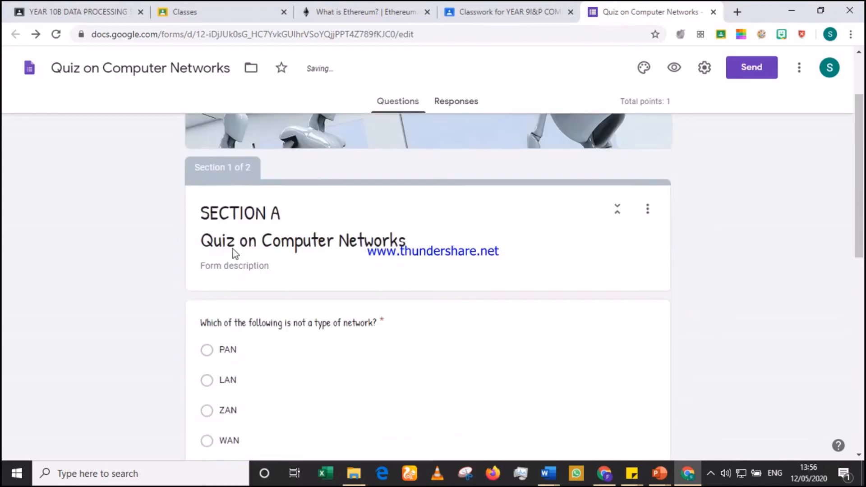
Enter LAN, MAN, WAN and WLAN as the four answer options of the cables question
scroll(409, 295, down, 5)
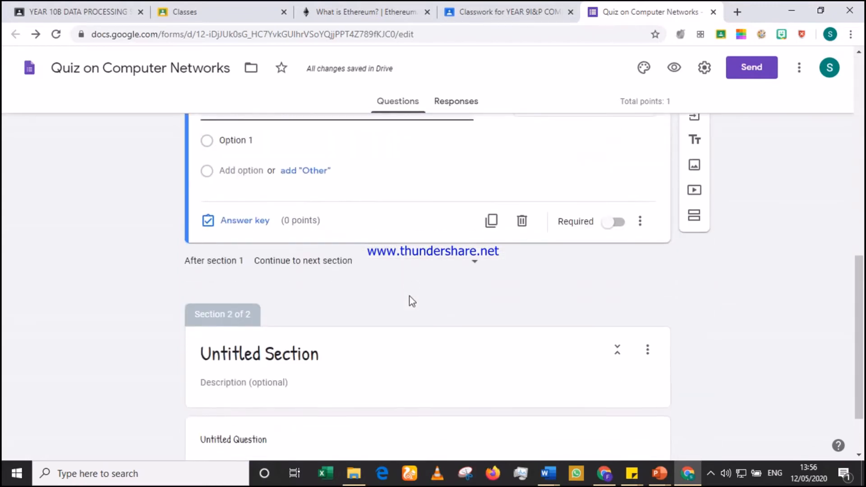
click(236, 141)
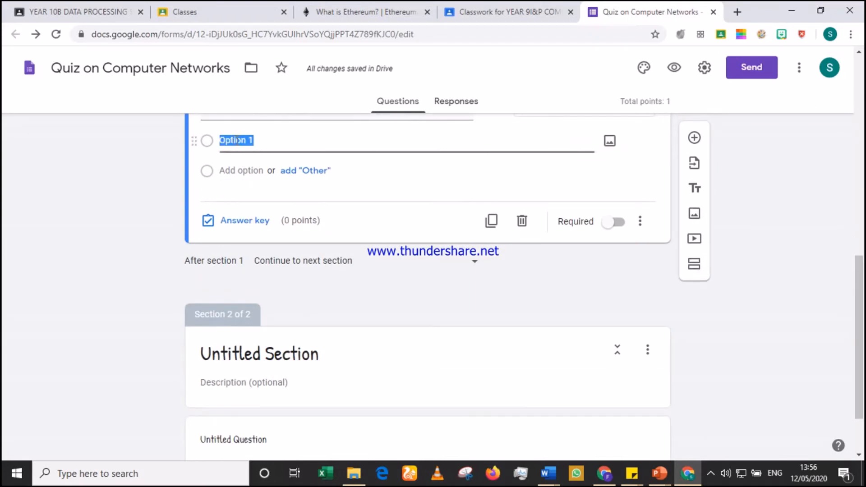
text(LAN)
key(Return)
text(MA)
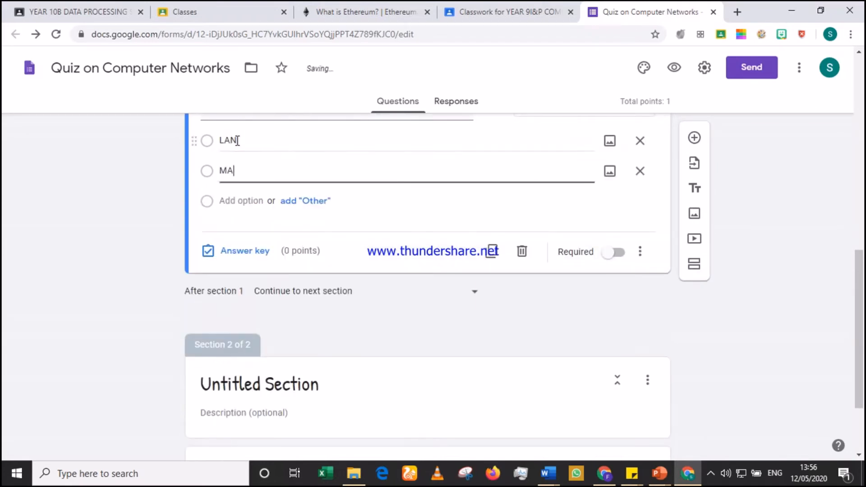
text(N)
key(Return)
text(WAN)
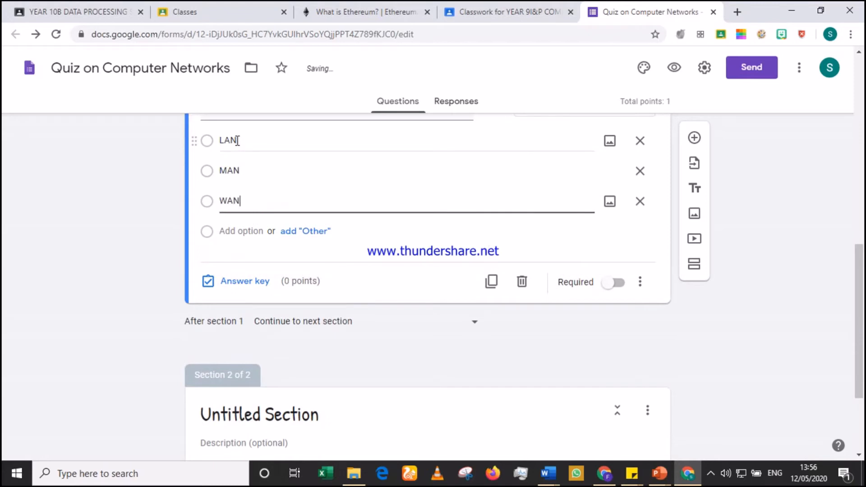
key(Return)
text(WLAN)
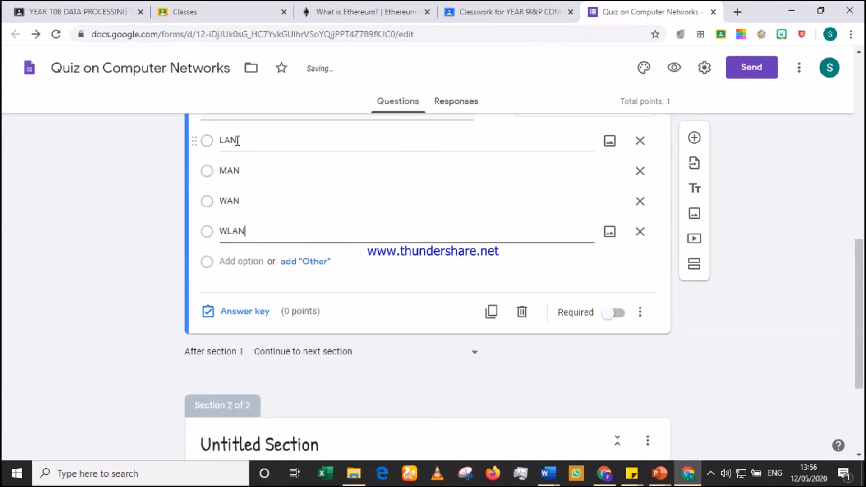
Mark LAN as the correct answer in the cables question's answer key and set its value to 1 point
scroll(237, 140, up, 5)
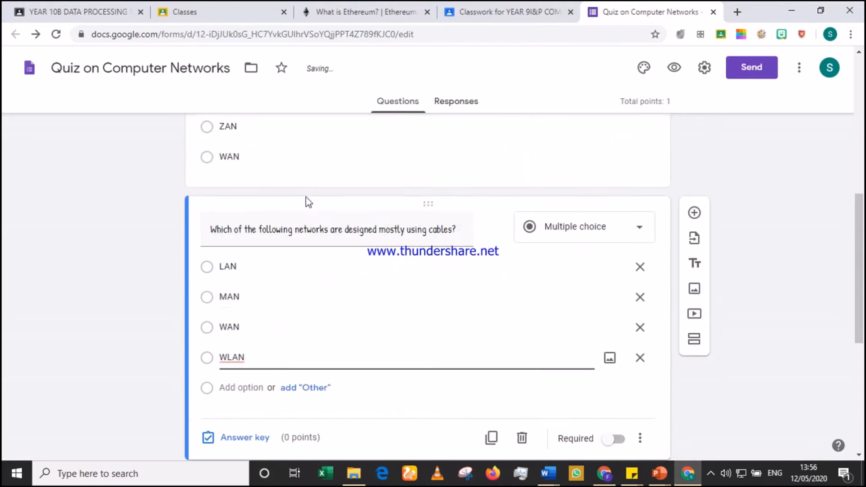
scroll(287, 316, down, 5)
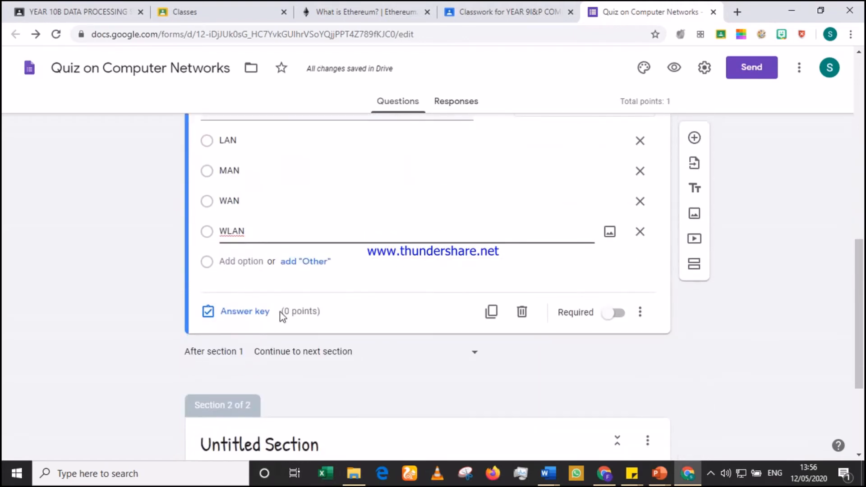
click(245, 313)
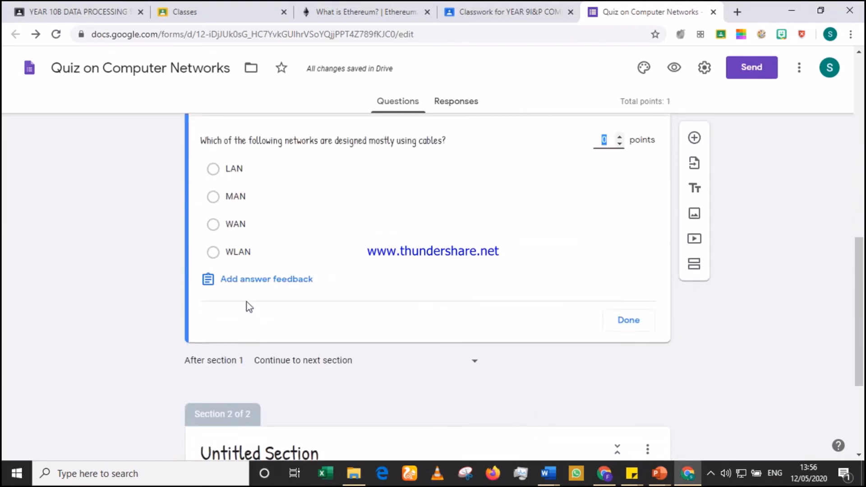
click(244, 170)
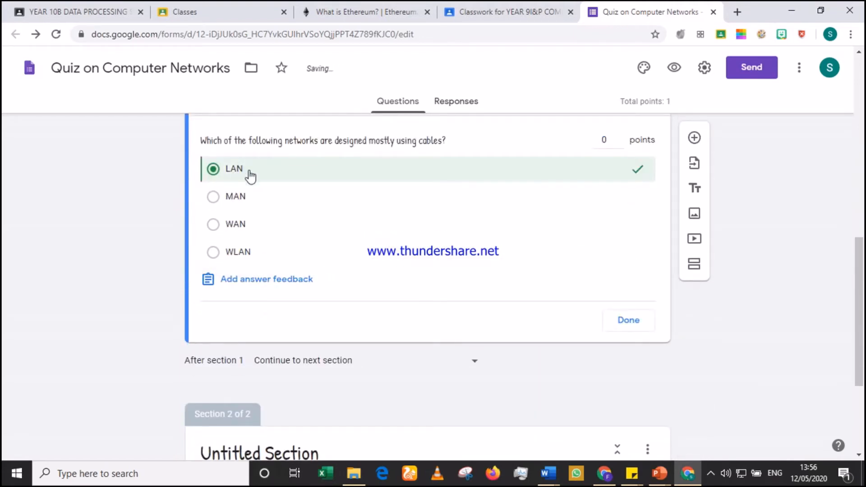
click(620, 138)
Enter "LAN is mostly designed using cables" as the cables question's feedback for incorrect answers
click(271, 280)
click(308, 174)
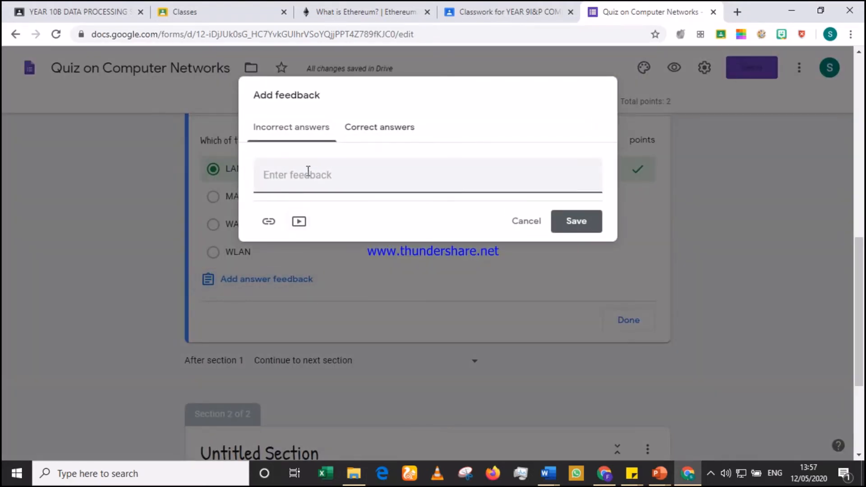
text(LAn)
text(N is )
text(most)
text(ly desi)
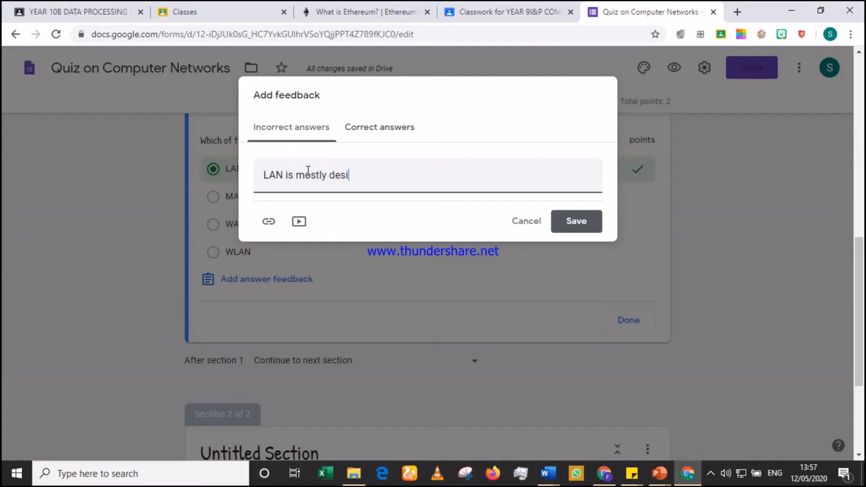
text(gned using ca)
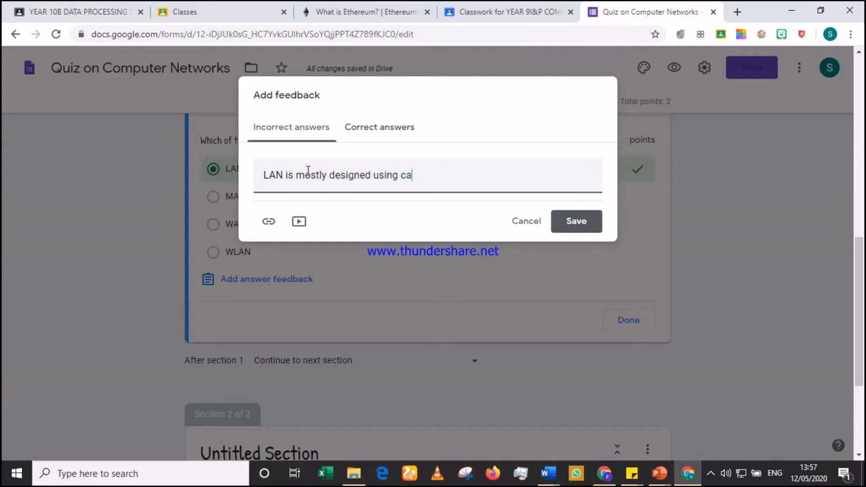
text(bles)
Enter "Well done!" as the feedback for correct answers and save the cables question's feedback
click(367, 135)
click(352, 172)
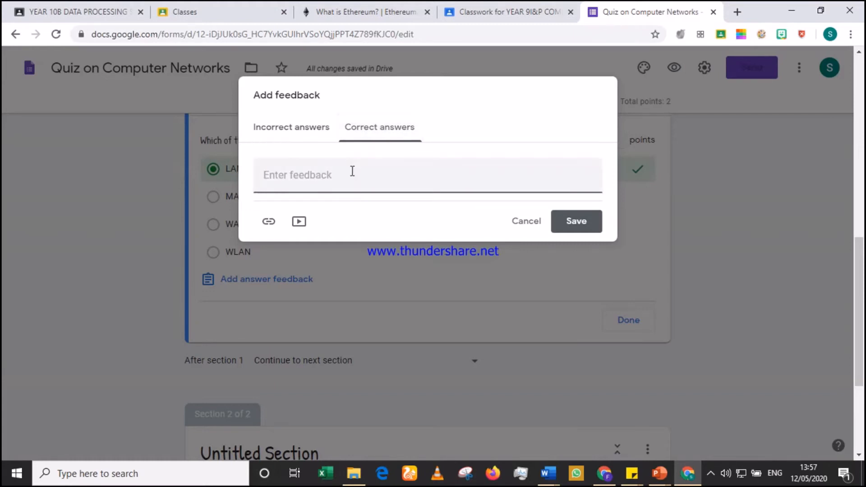
text(Well donee)
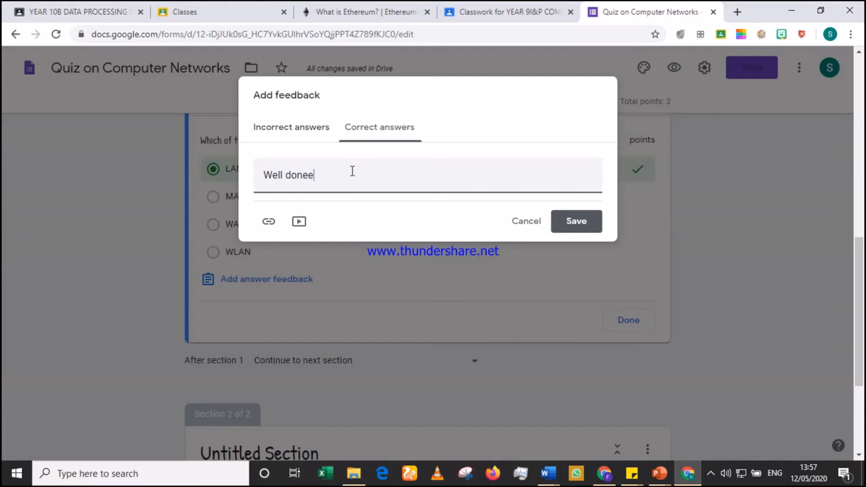
key(BackSpace)
text(!)
click(594, 221)
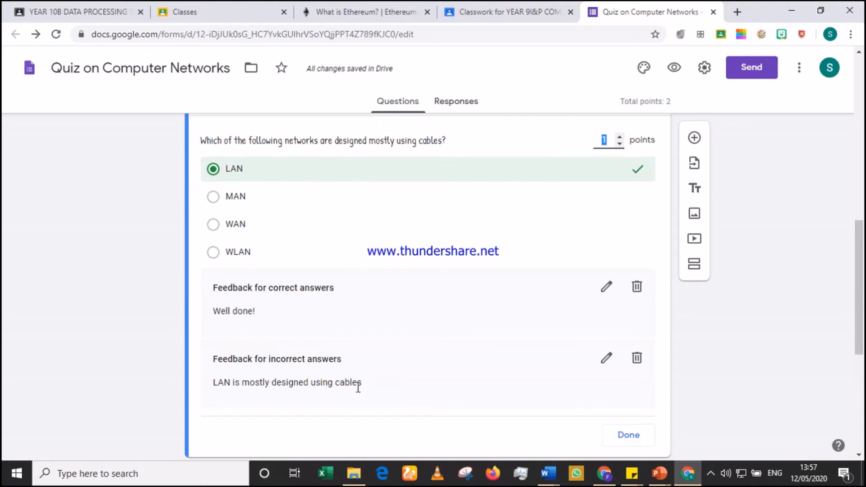
Finish the answer key of the cables question and make the question required
scroll(358, 387, down, 4)
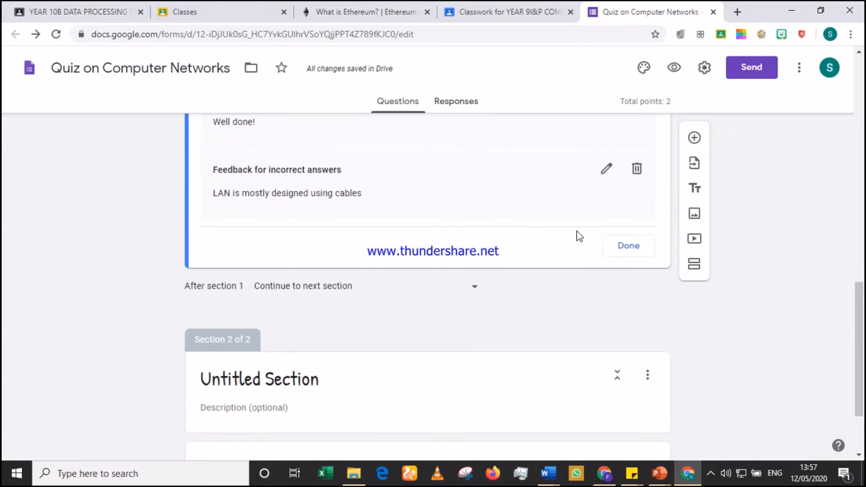
click(627, 245)
scroll(542, 271, down, 5)
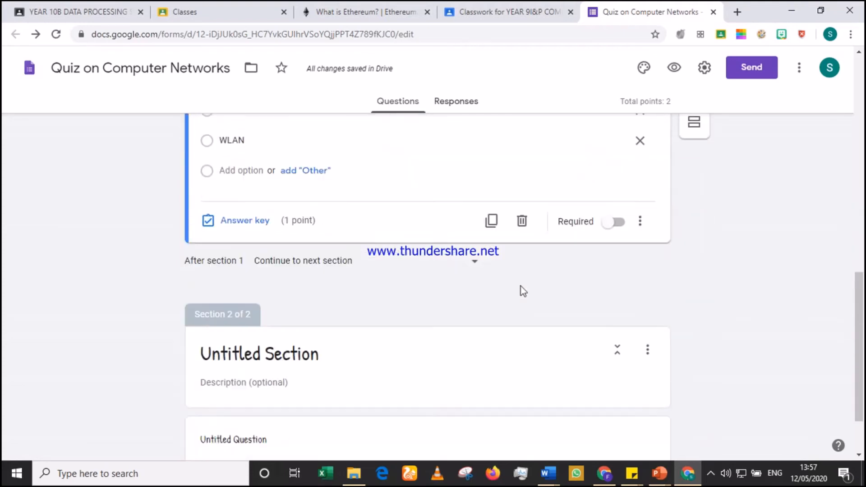
click(616, 215)
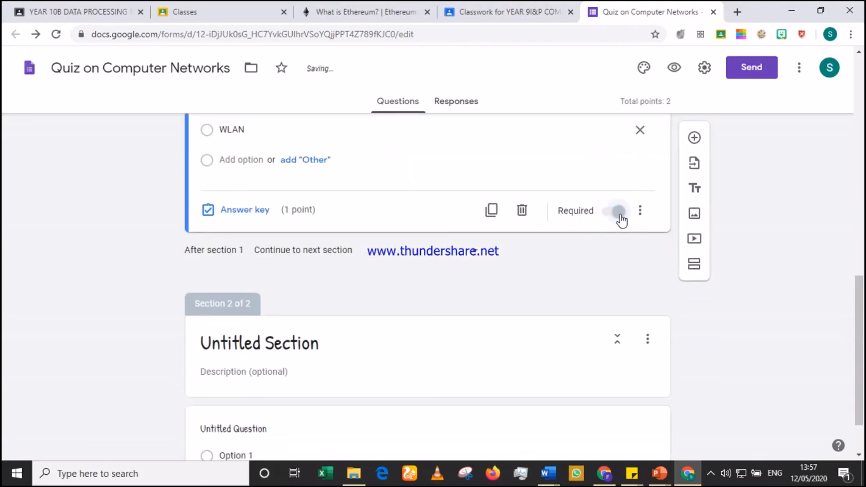
Title the second, untitled section of the quiz "SECTION B"
scroll(576, 243, up, 7)
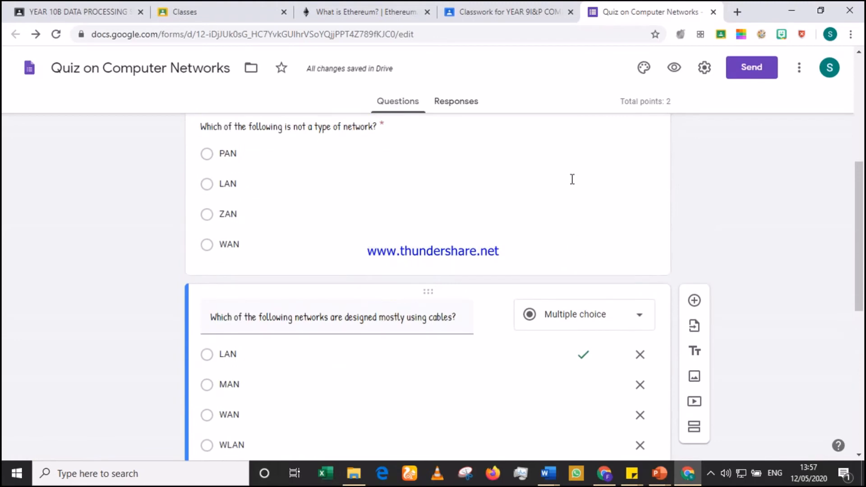
scroll(572, 179, up, 5)
scroll(519, 203, down, 4)
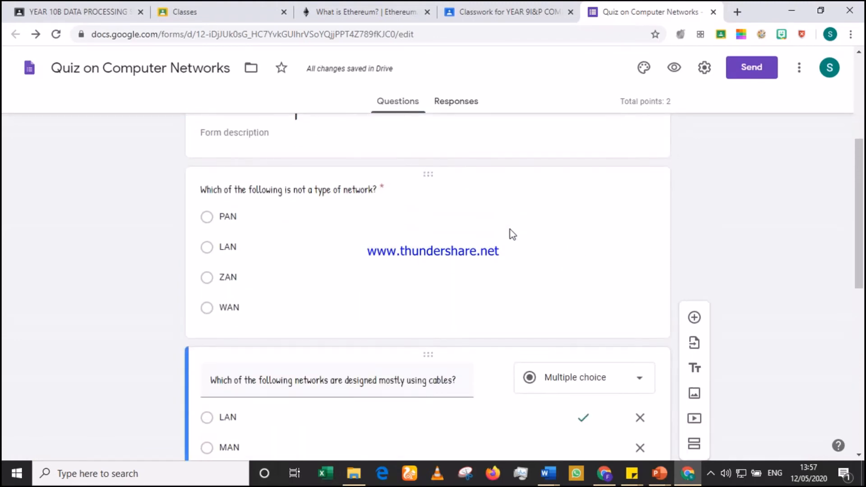
scroll(510, 229, up, 4)
scroll(510, 229, down, 8)
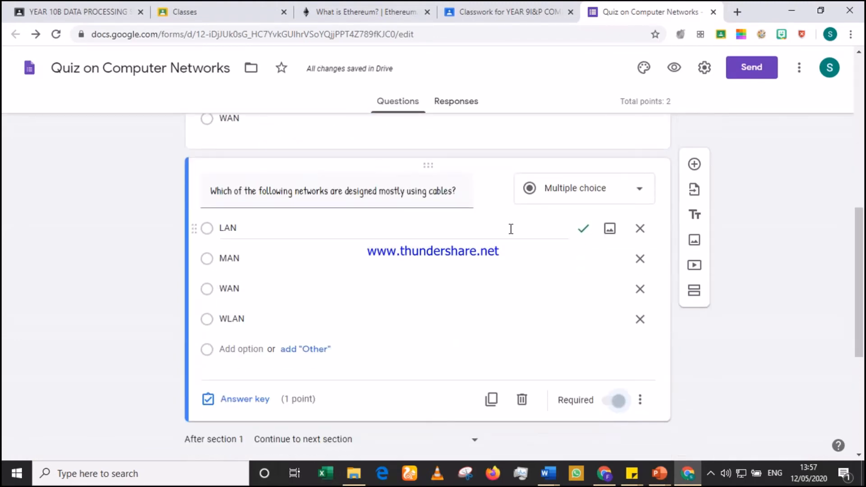
scroll(500, 227, down, 4)
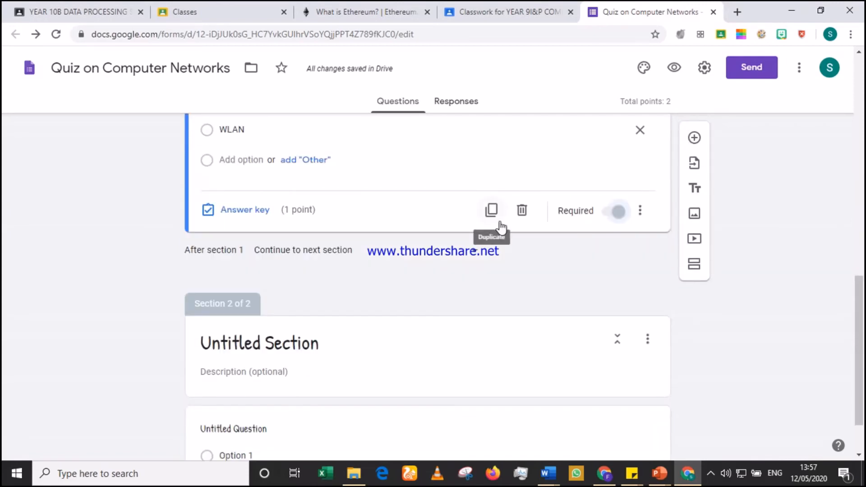
scroll(501, 226, down, 2)
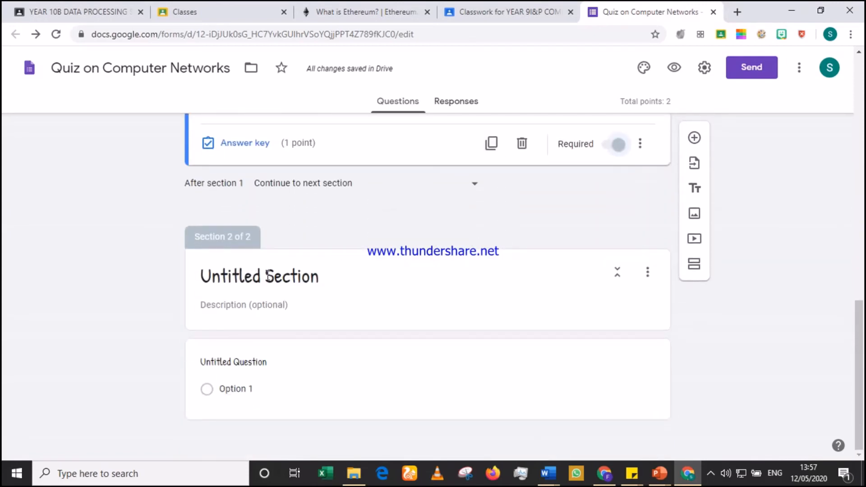
click(320, 273)
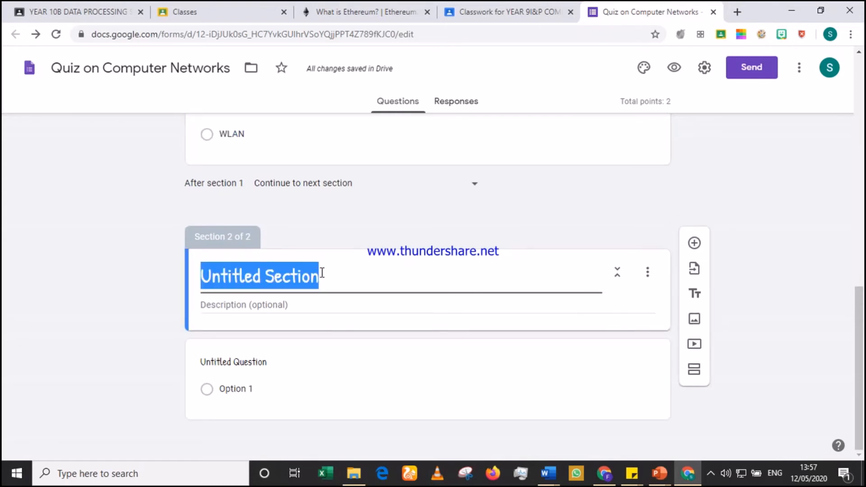
text(SECT)
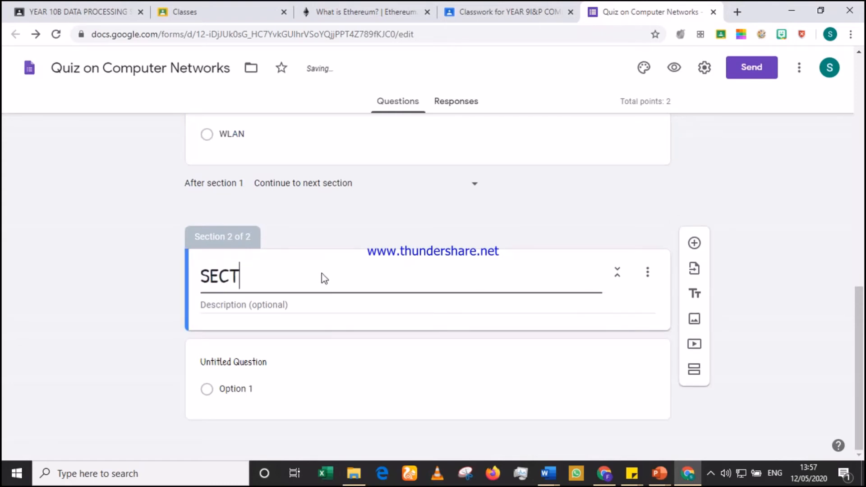
text(ION B)
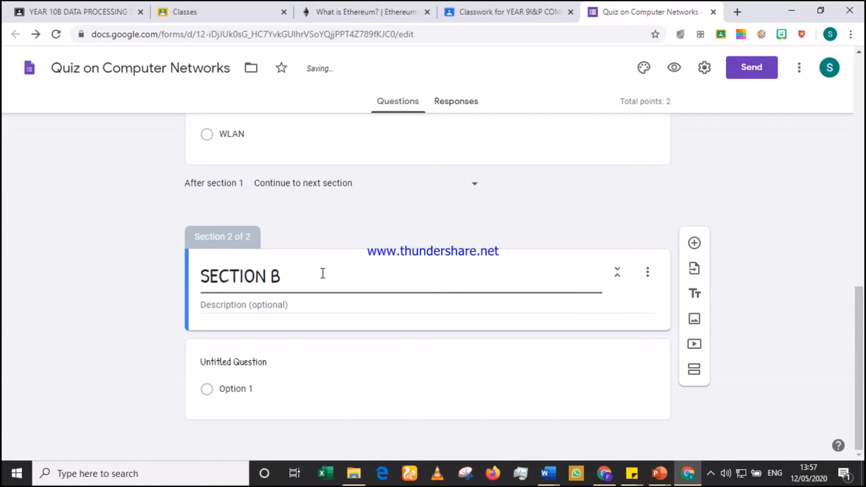
Select the placeholder text of the untitled question in SECTION B
click(253, 389)
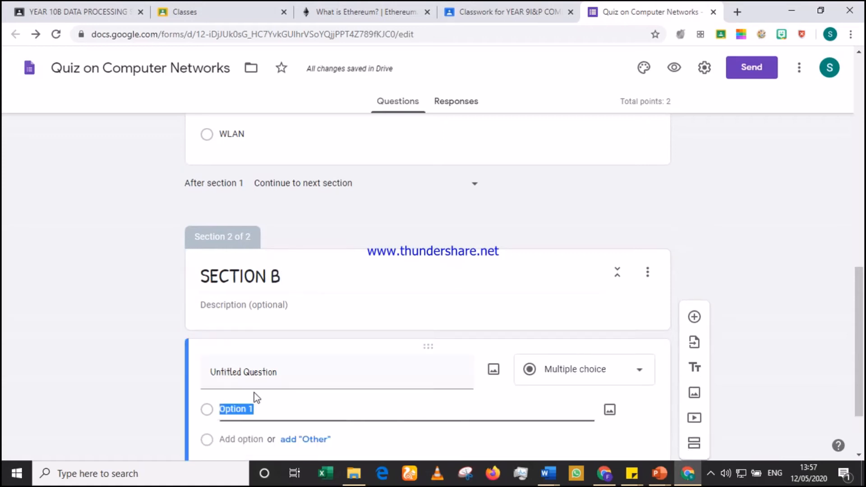
click(244, 372)
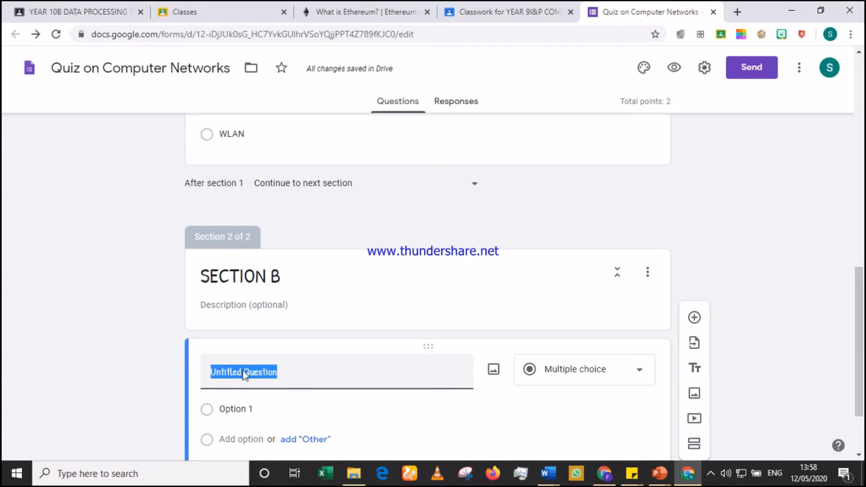
scroll(244, 372, down, 2)
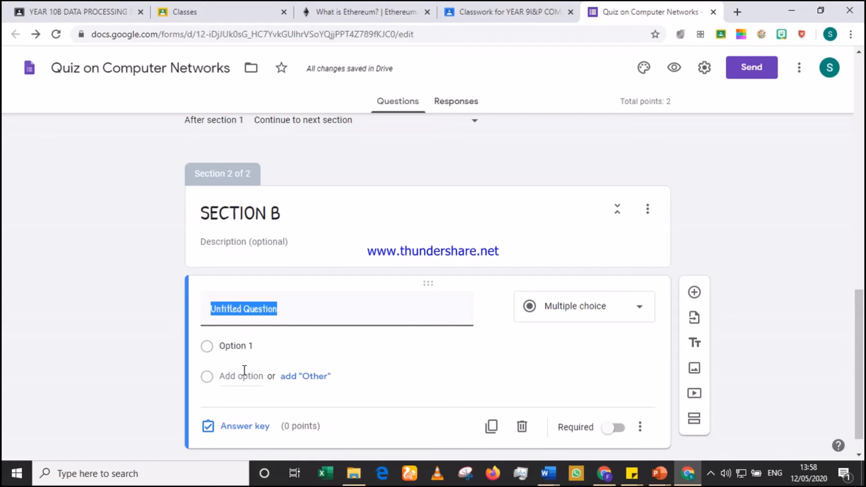
text(HEn)
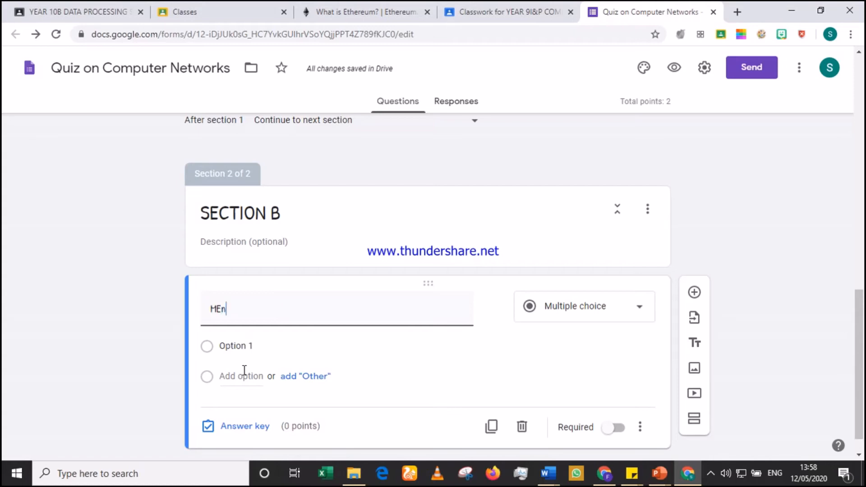
key(BackSpace)
key(BackSpace)
key(BackSpace)
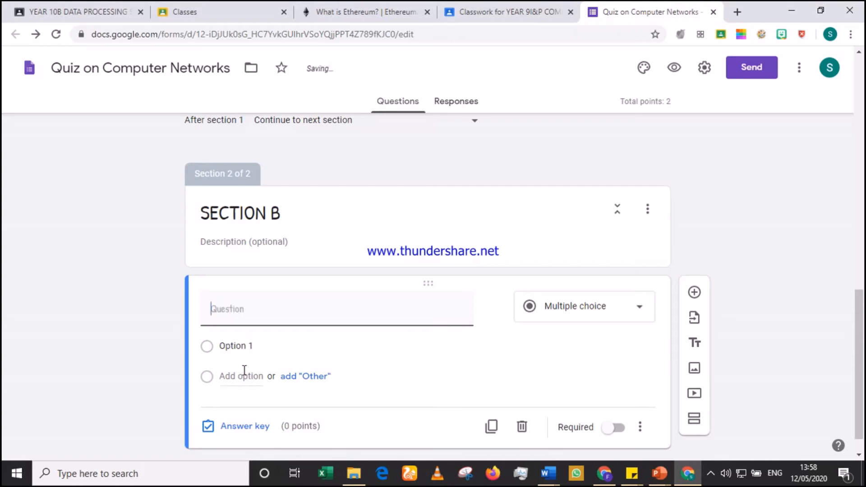
text(List out three)
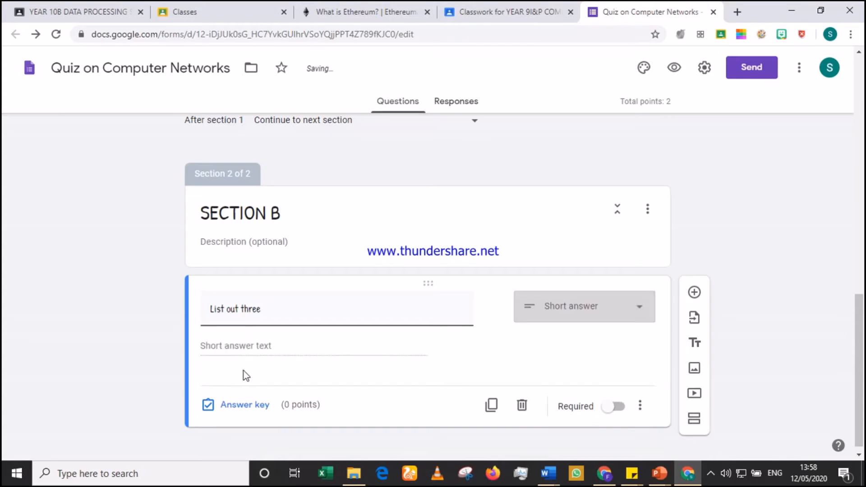
key(BackSpace)
key(BackSpace)
key(BackSpace)
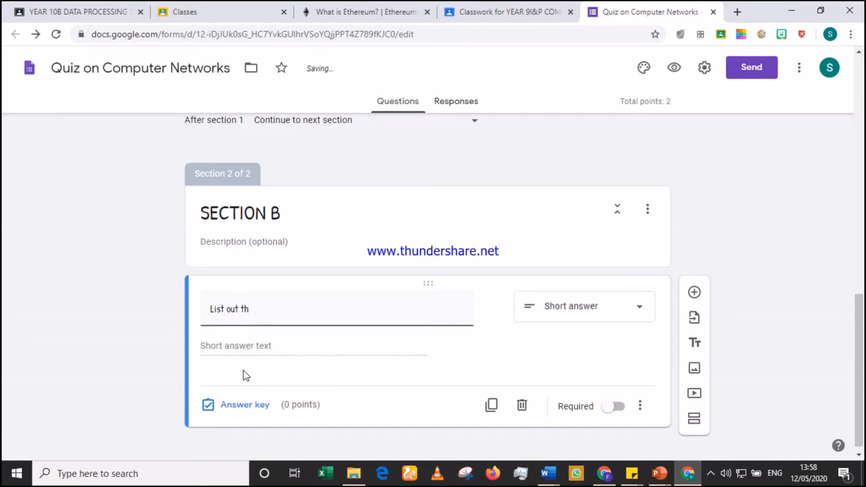
text(e network that)
key(BackSpace)
key(BackSpace)
key(BackSpace)
key(BackSpace)
key(BackSpace)
key(BackSpace)
key(BackSpace)
key(BackSpace)
key(BackSpace)
key(BackSpace)
key(BackSpace)
key(BackSpace)
key(BackSpace)
key(BackSpace)
key(BackSpace)
key(BackSpace)
key(BackSpace)
key(BackSpace)
key(BackSpace)
key(BackSpace)
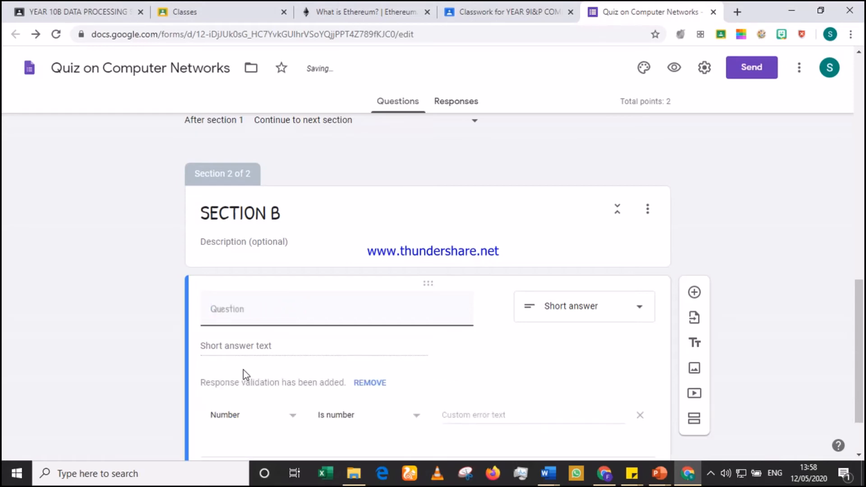
Enter "State the computer network that is mostly designed using cables" as SECTION B's question and make it a Short answer question
text(State the )
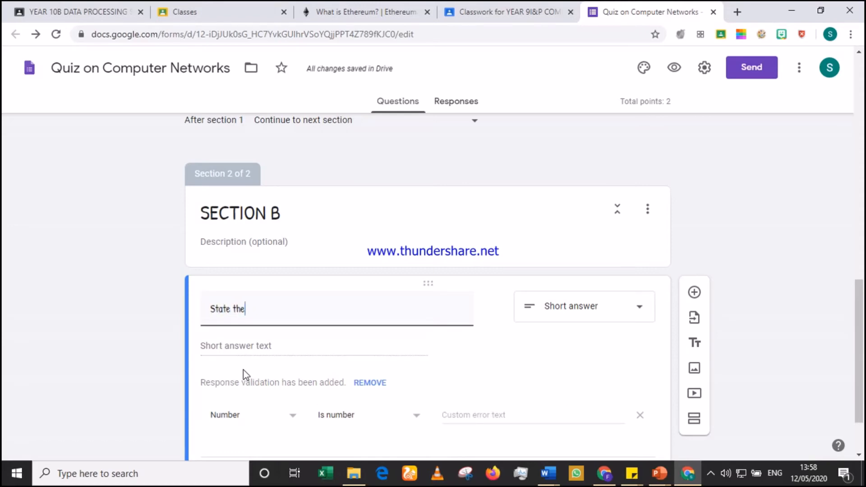
text(mputer)
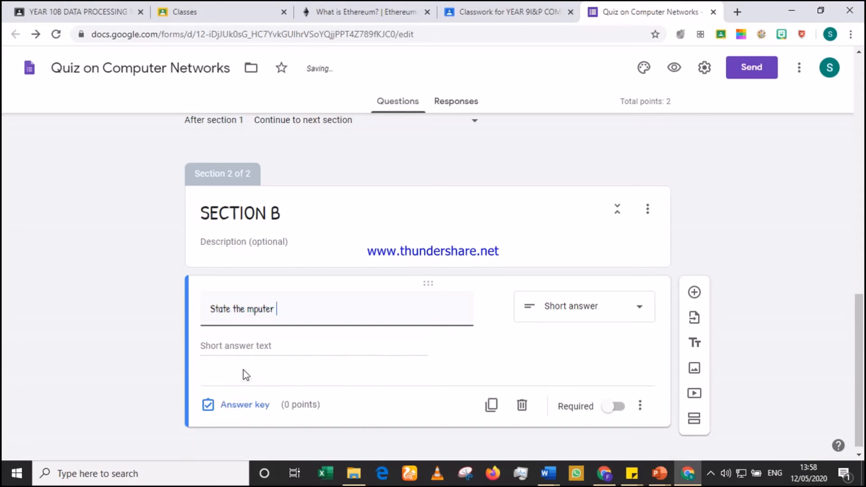
key(BackSpace)
key(BackSpace)
key(BackSpace)
key(BackSpace)
key(BackSpace)
key(BackSpace)
text(computer network)
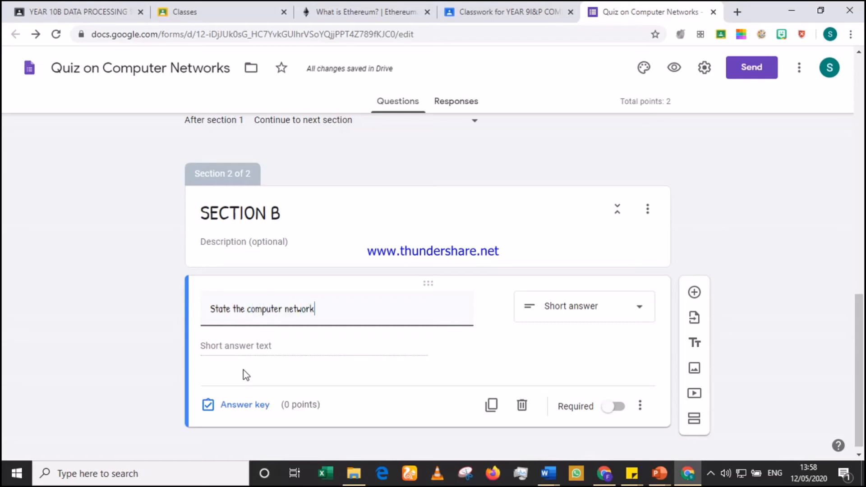
text( that is most)
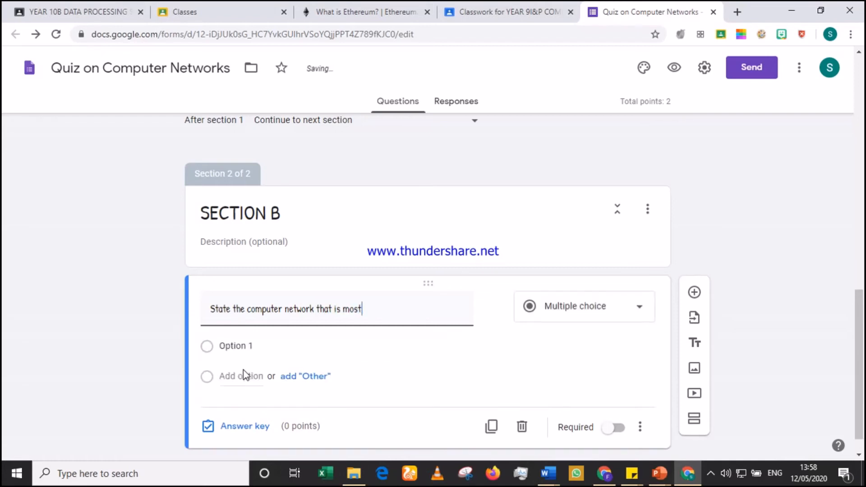
text(ly designed using cables)
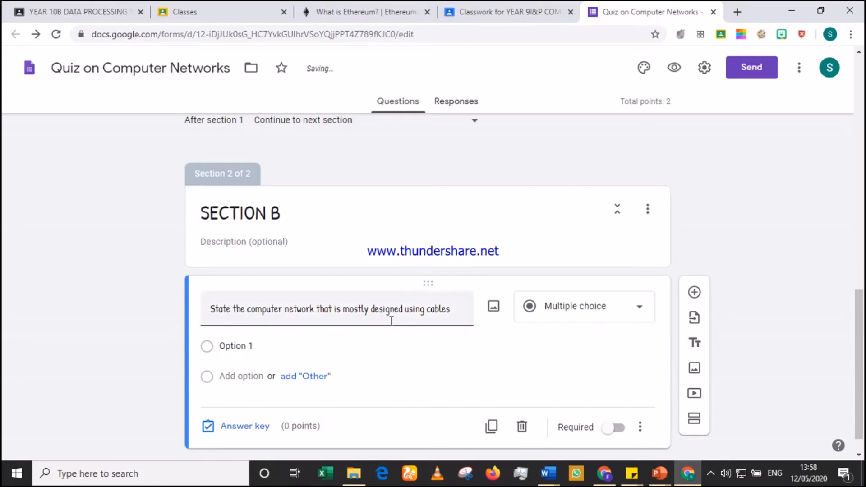
click(581, 316)
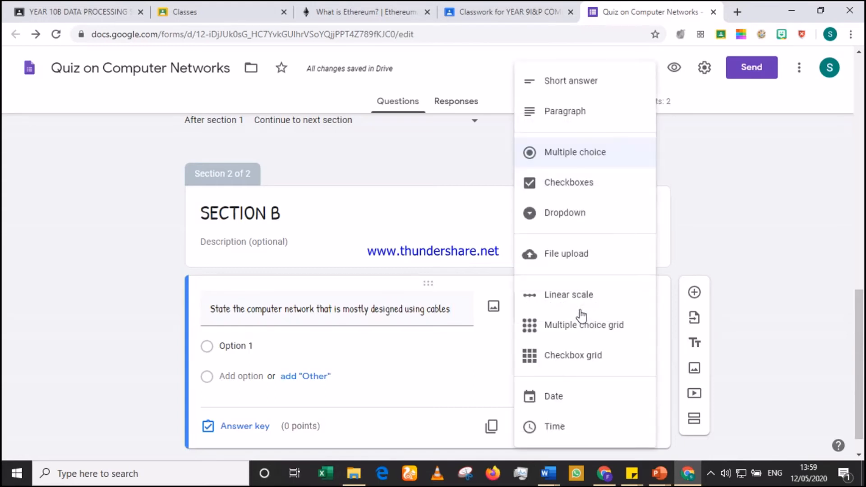
click(569, 93)
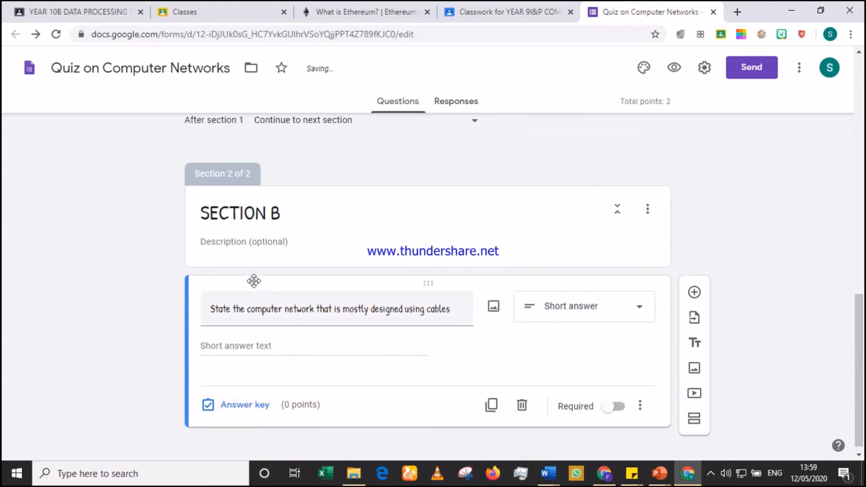
Enter "LAN" as the correct answer in the short-answer question's answer key
click(248, 405)
click(247, 367)
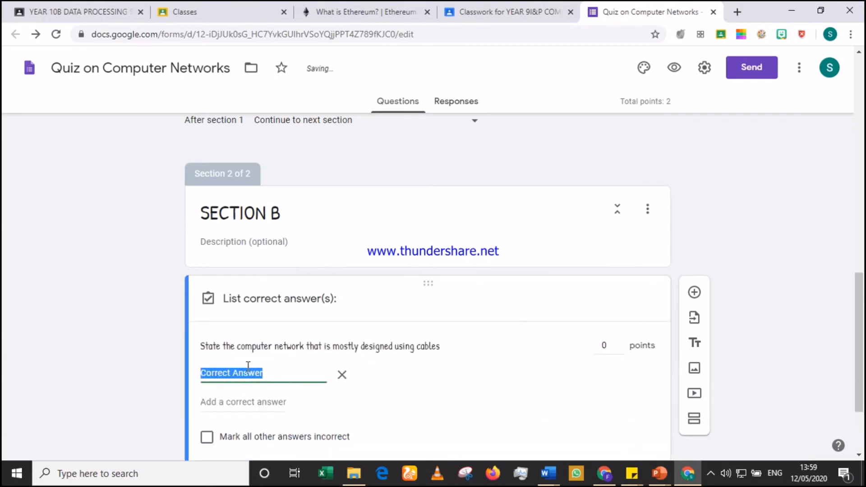
text(LAN)
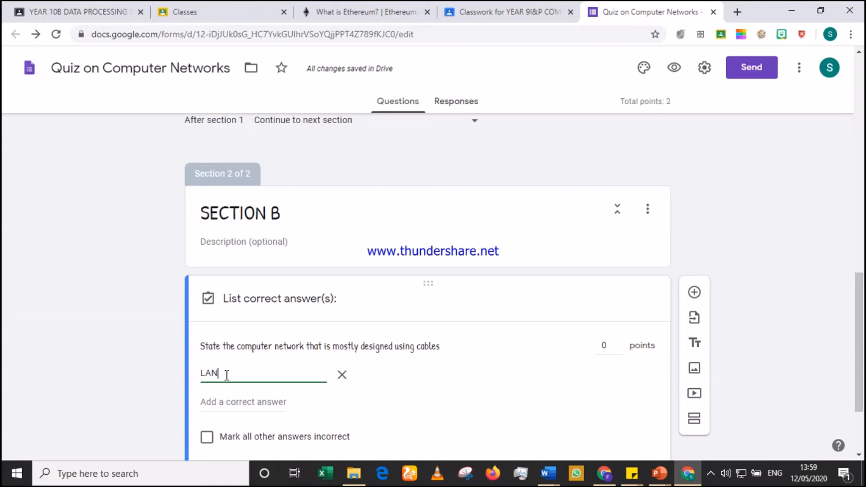
Set the short-answer question to 5 points and mark all other answers incorrect
scroll(224, 373, down, 1)
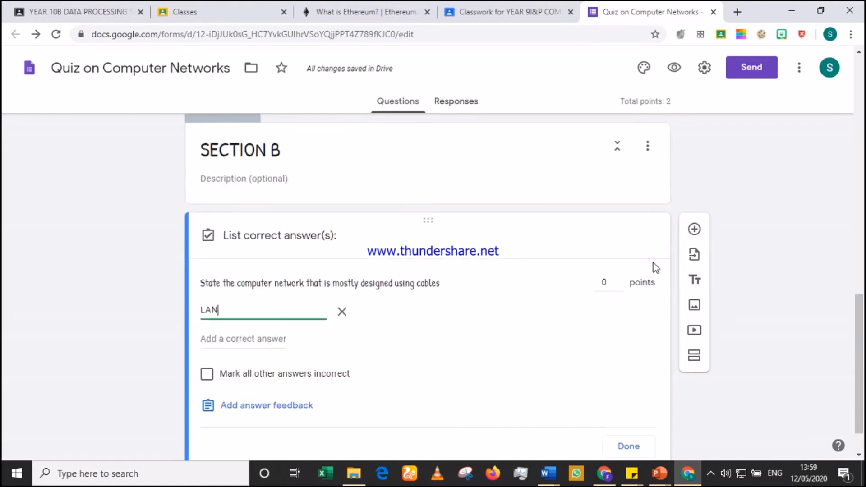
click(619, 280)
click(620, 280)
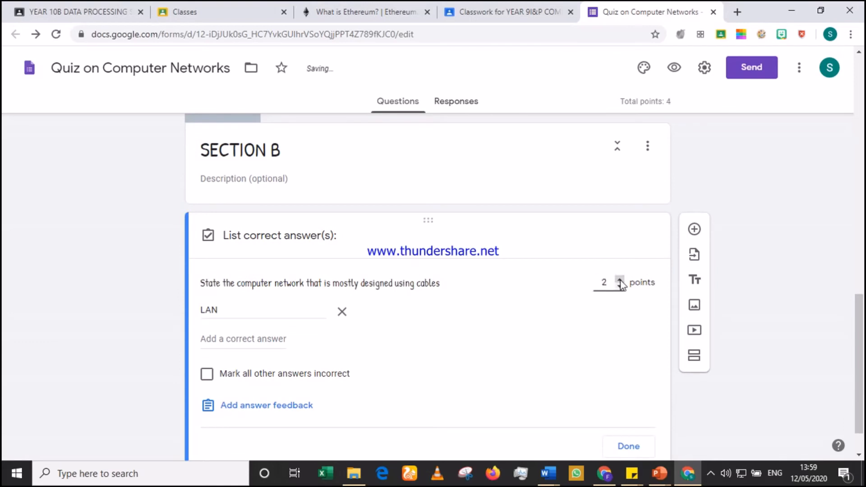
click(620, 280)
click(620, 280)
scroll(510, 326, down, 1)
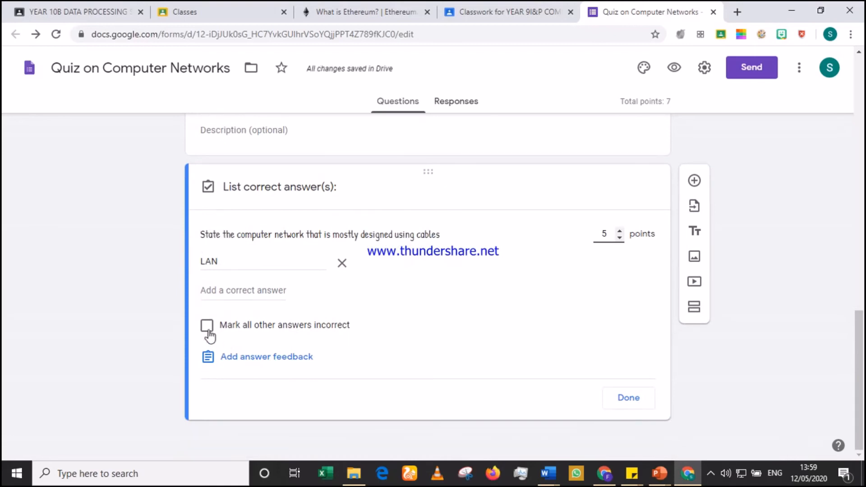
click(207, 326)
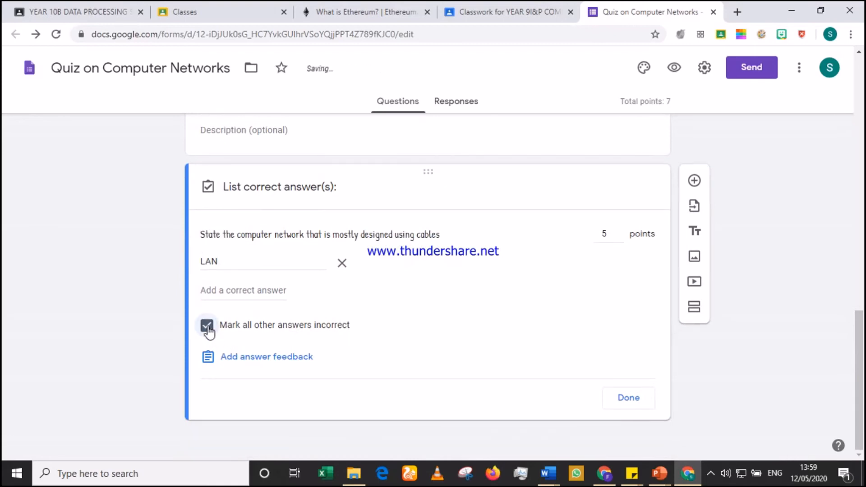
Add and save the answer feedback "The answer is LAN" for the short-answer question
click(253, 359)
click(304, 270)
click(267, 361)
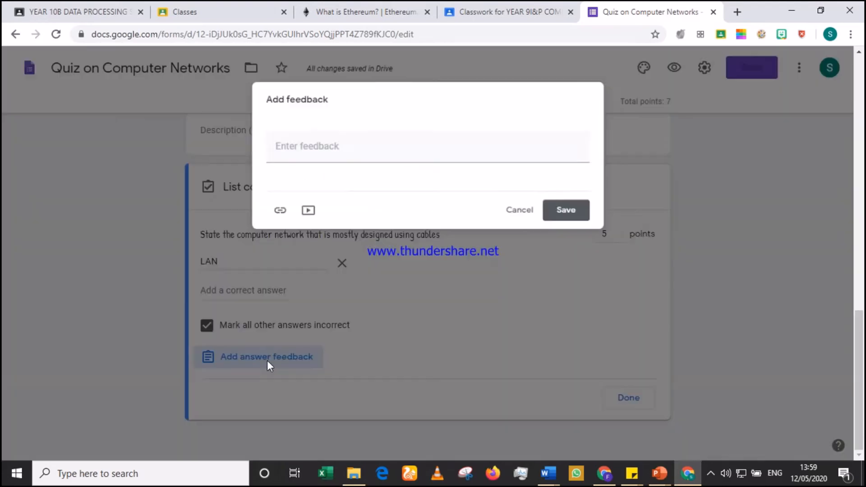
click(295, 146)
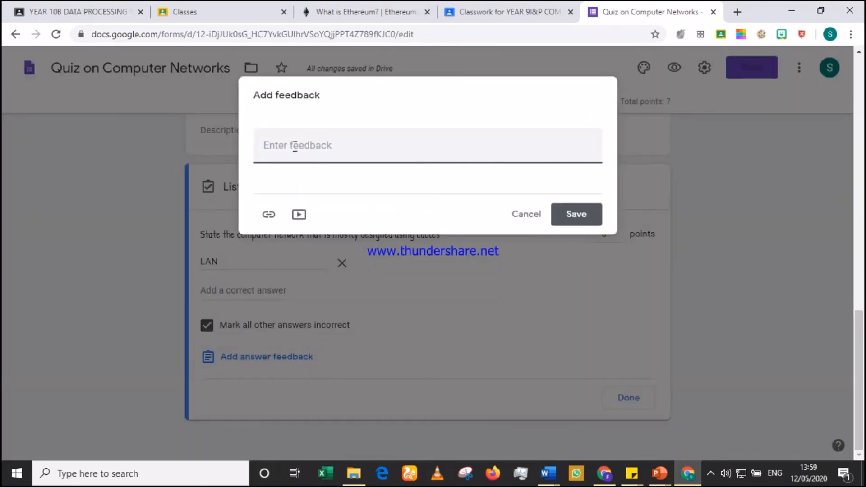
text(The answer is LAN)
click(587, 215)
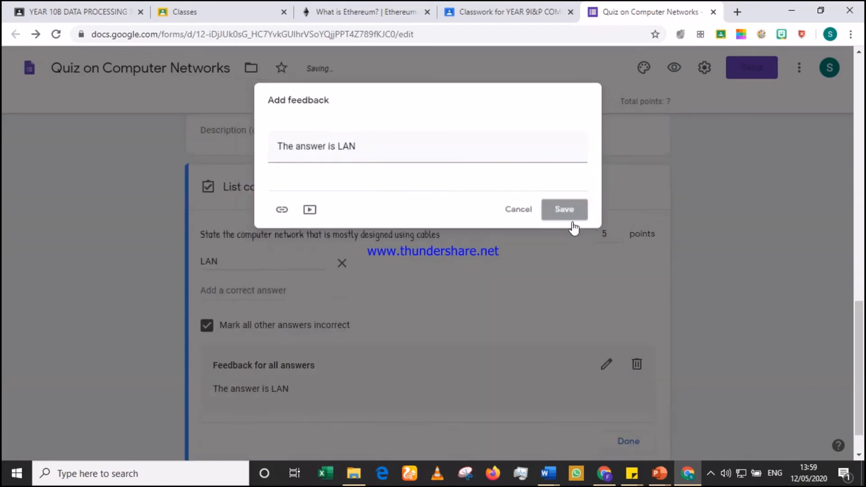
scroll(507, 301, down, 1)
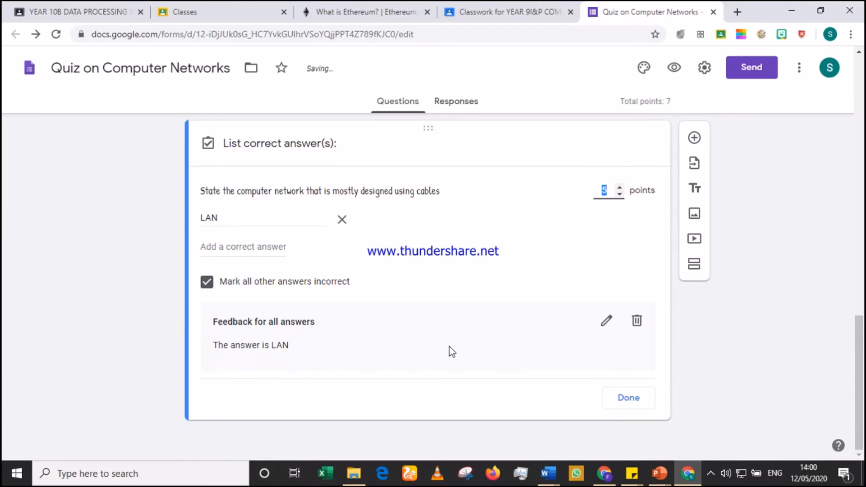
scroll(449, 346, up, 1)
scroll(451, 351, down, 1)
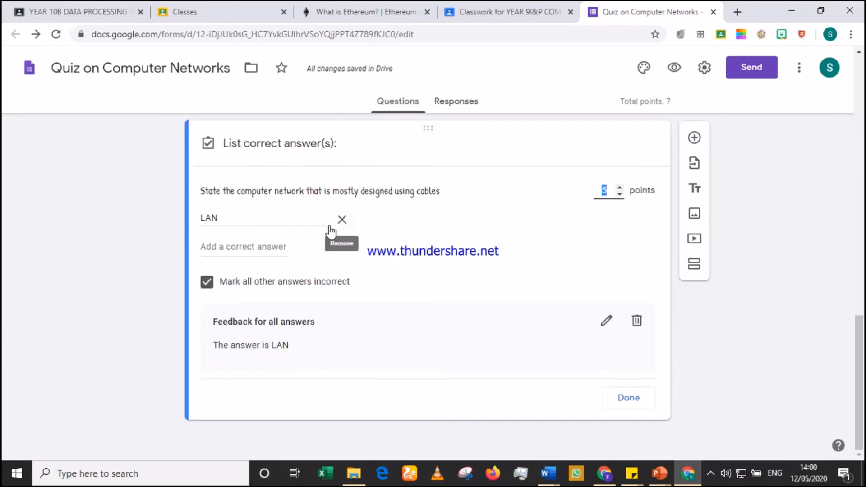
Finish the answer key of the short-answer question in SECTION B and make the question required
click(630, 397)
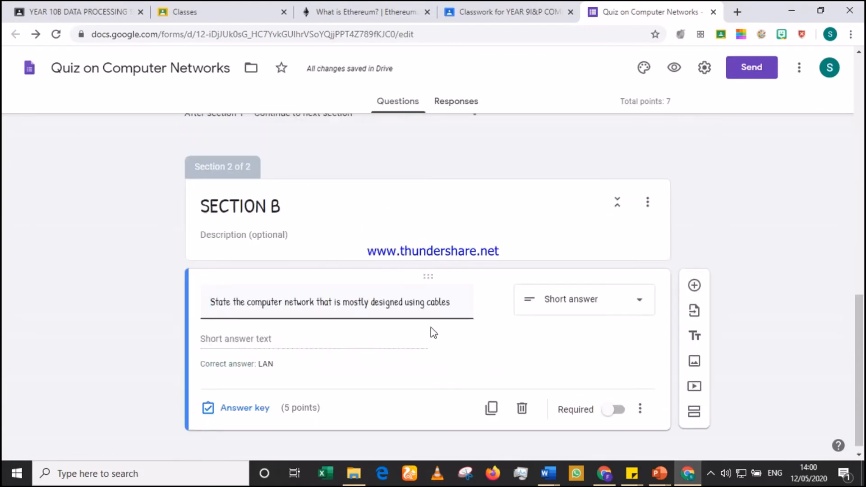
scroll(432, 332, up, 5)
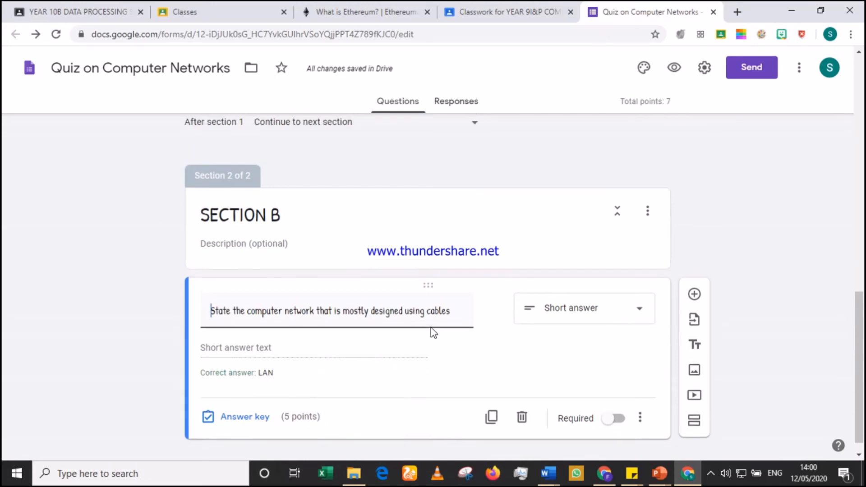
scroll(432, 333, up, 6)
scroll(432, 333, down, 9)
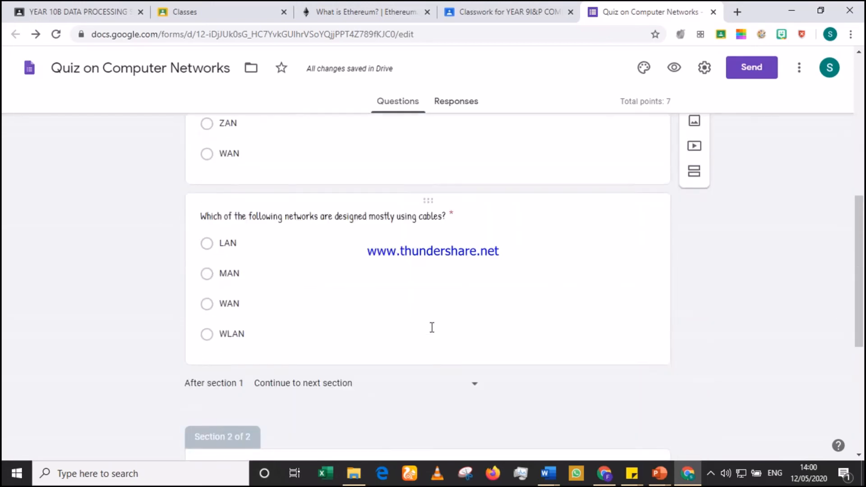
scroll(432, 329, down, 3)
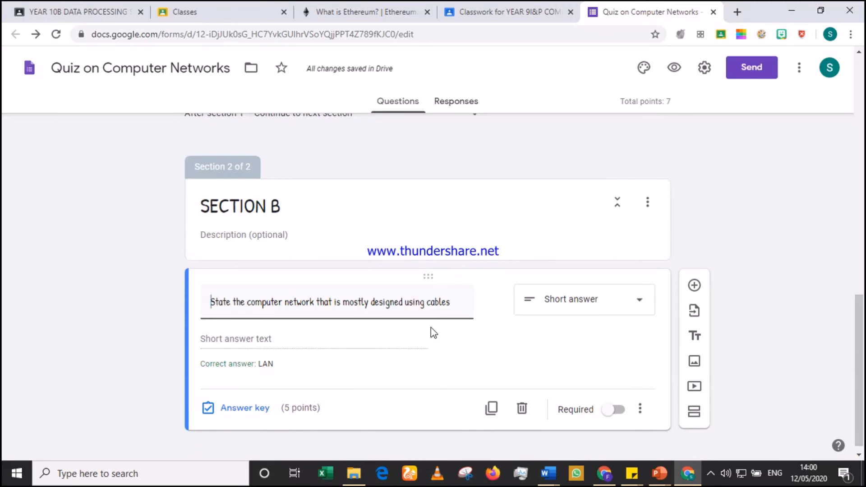
click(620, 412)
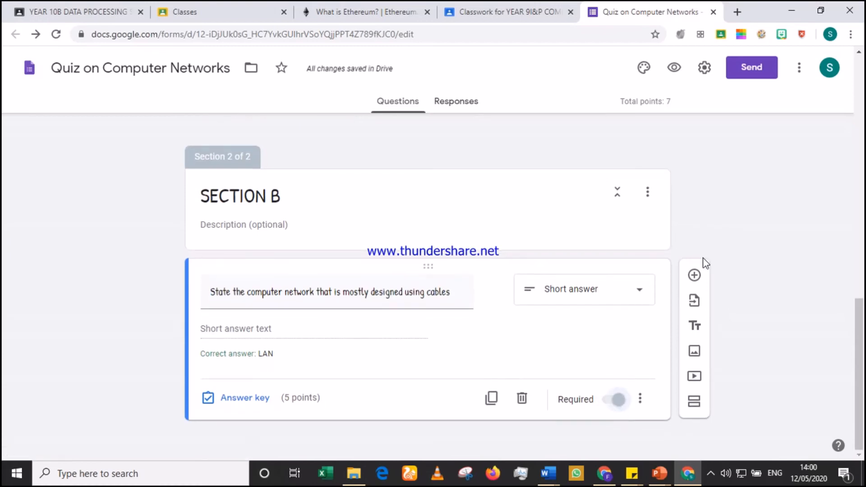
click(695, 276)
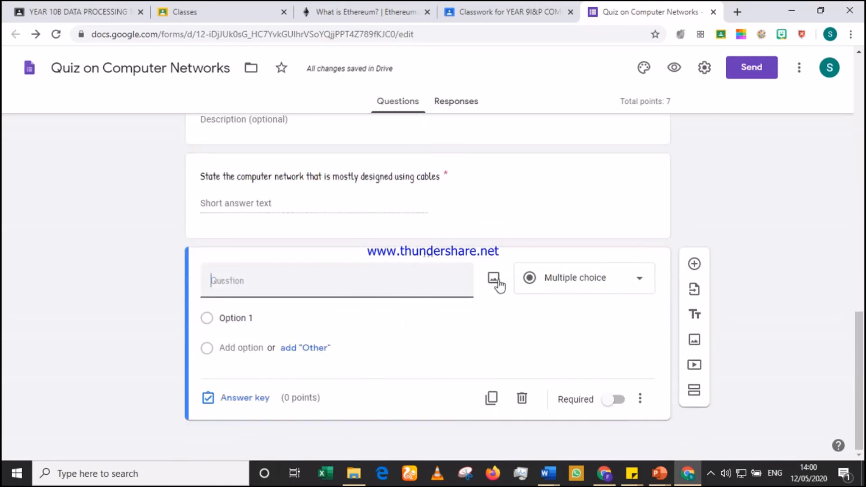
click(599, 277)
click(768, 225)
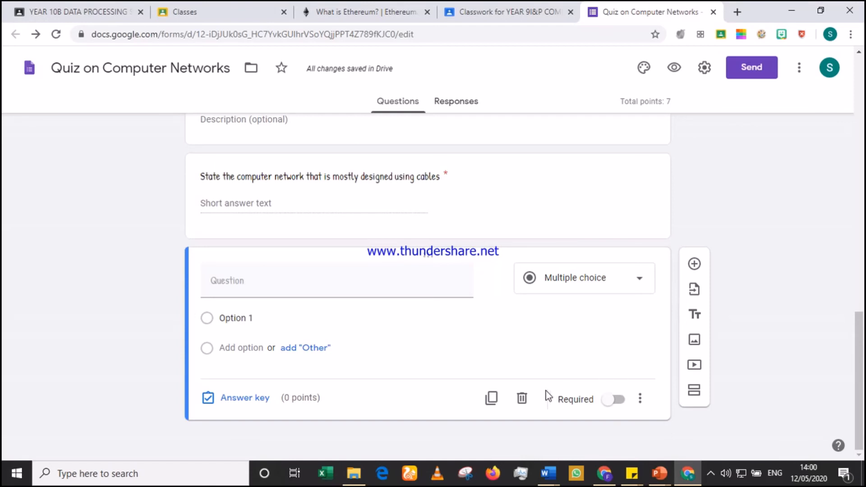
click(524, 398)
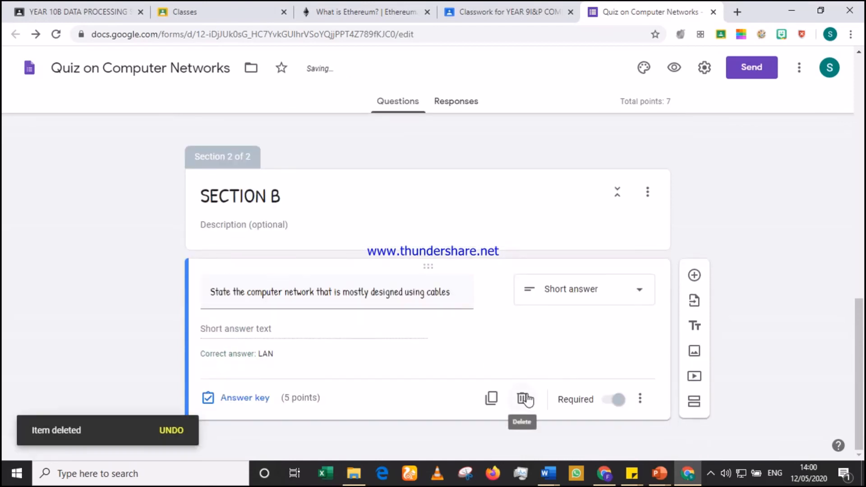
scroll(527, 399, up, 15)
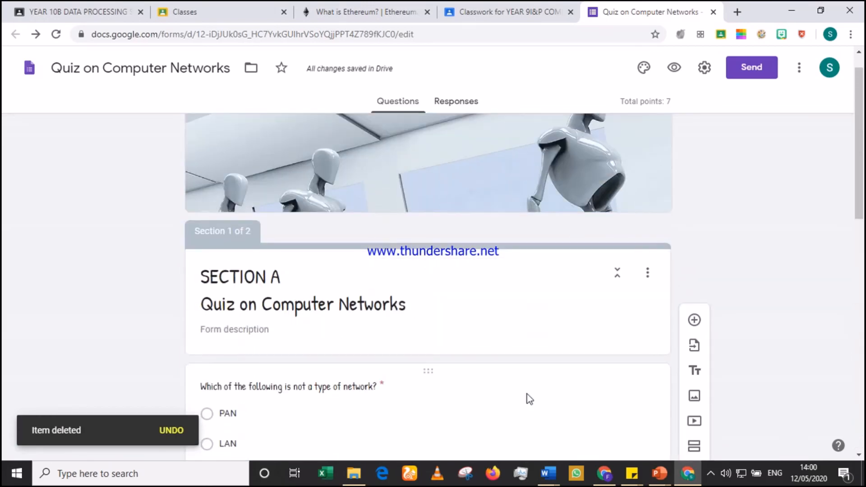
Add a question reading "Type in your full name" at the start of SECTION A, before the network-type question
scroll(549, 324, down, 4)
scroll(549, 315, up, 1)
click(643, 202)
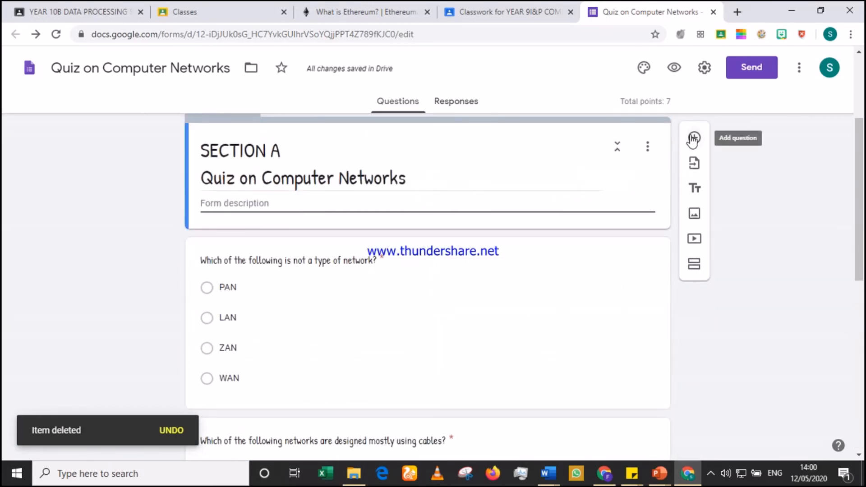
click(693, 139)
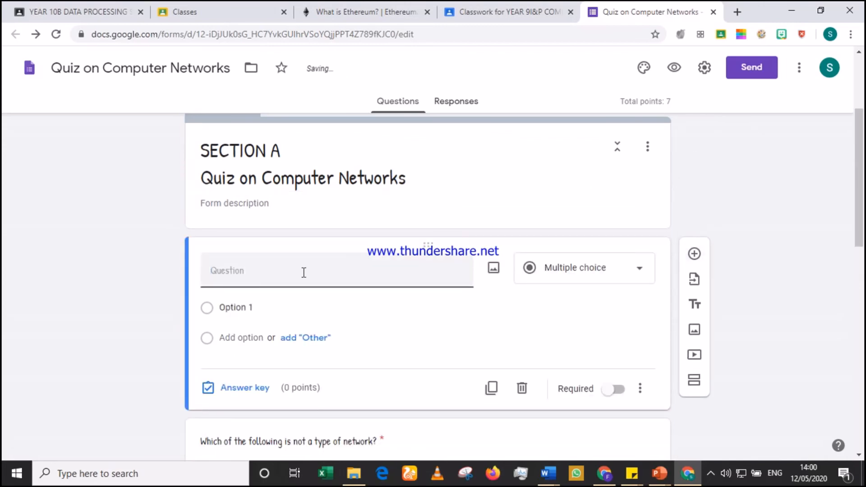
text(Type in y)
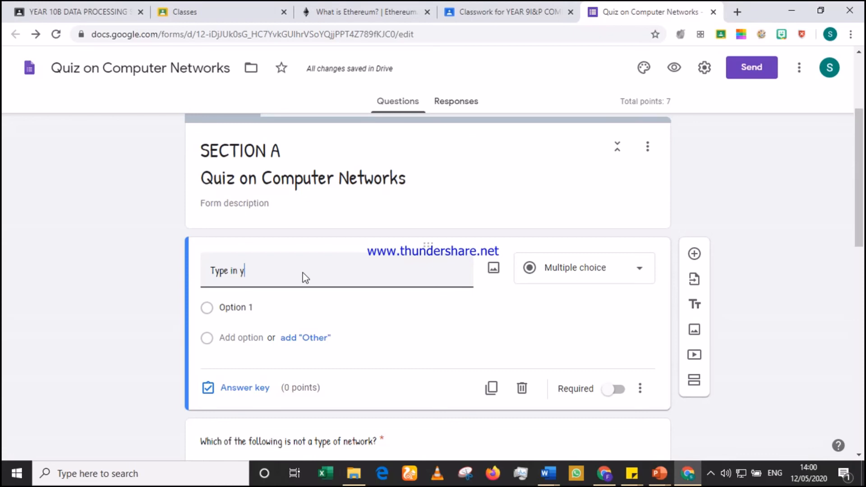
text(our f)
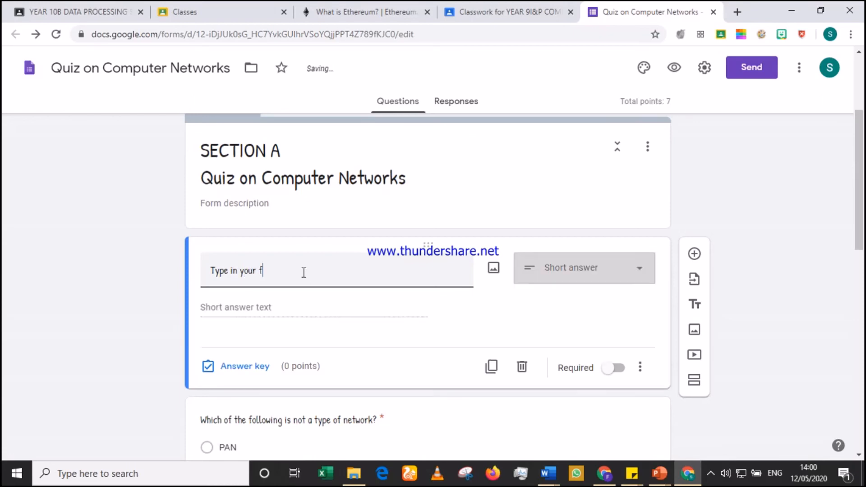
text(ull name)
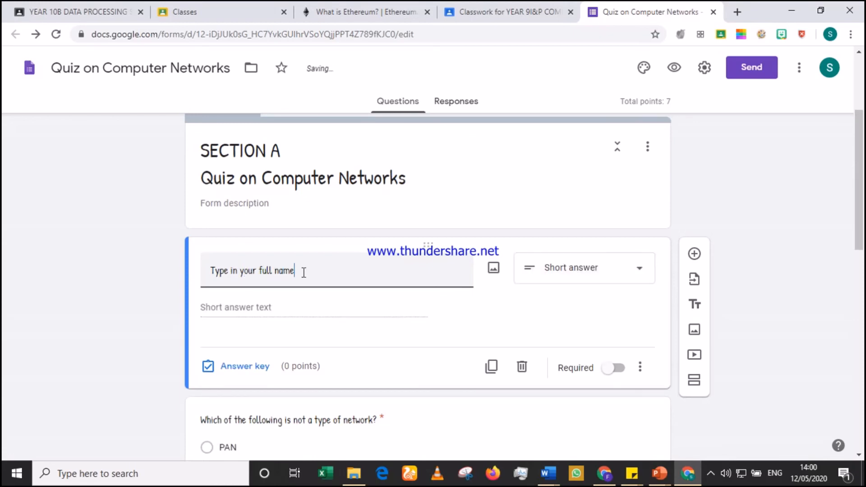
Change the full-name question to a Paragraph answer, leave its answer key at 0 points and make it required
click(587, 269)
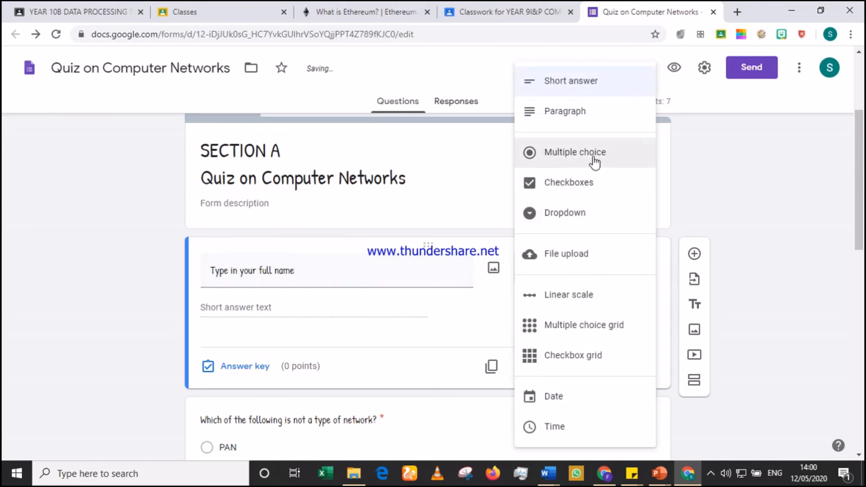
click(587, 118)
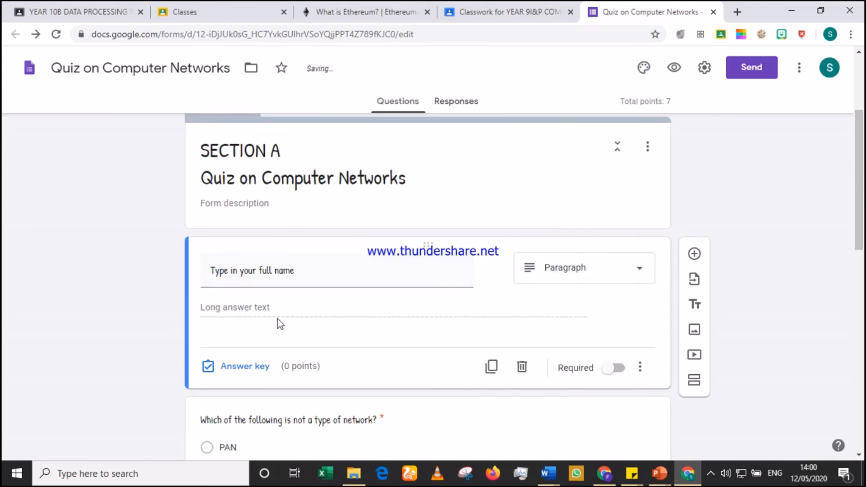
click(239, 368)
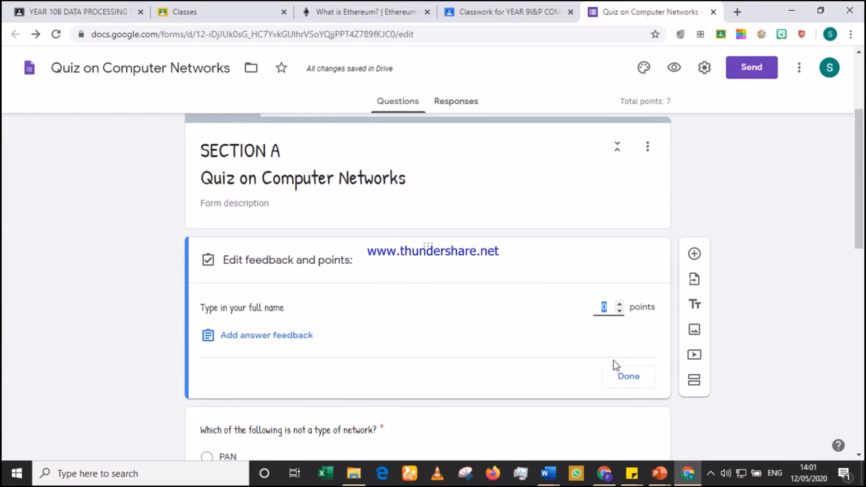
click(617, 384)
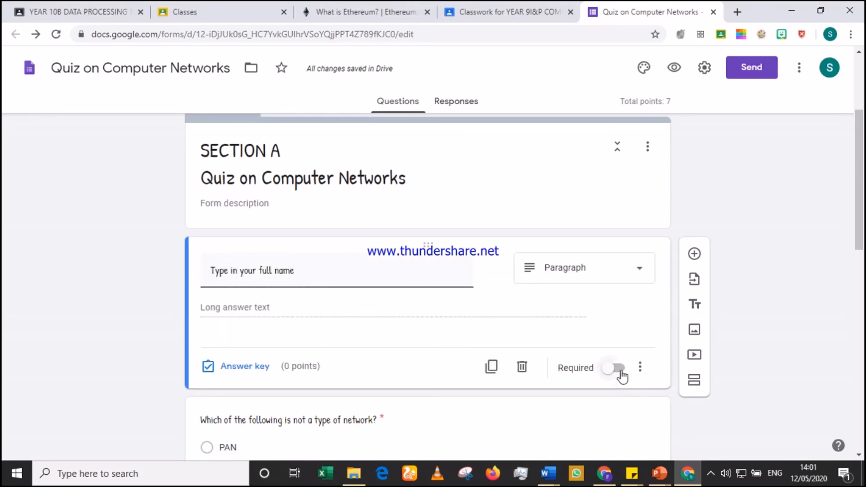
click(618, 370)
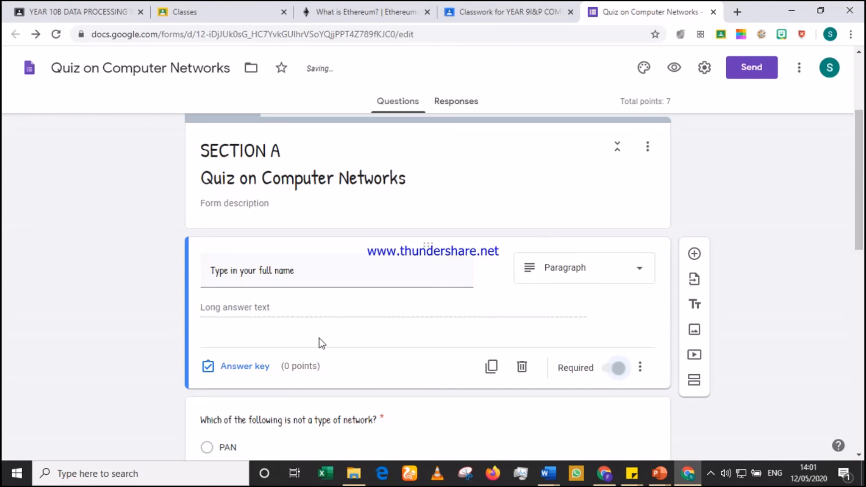
Preview the finished quiz as a respondent and enter "Test Subject" in the full name field
scroll(466, 287, down, 8)
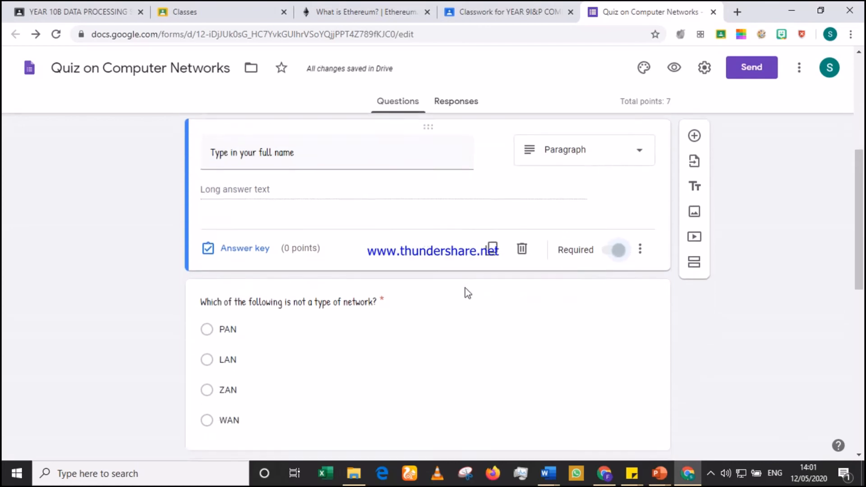
scroll(466, 288, down, 5)
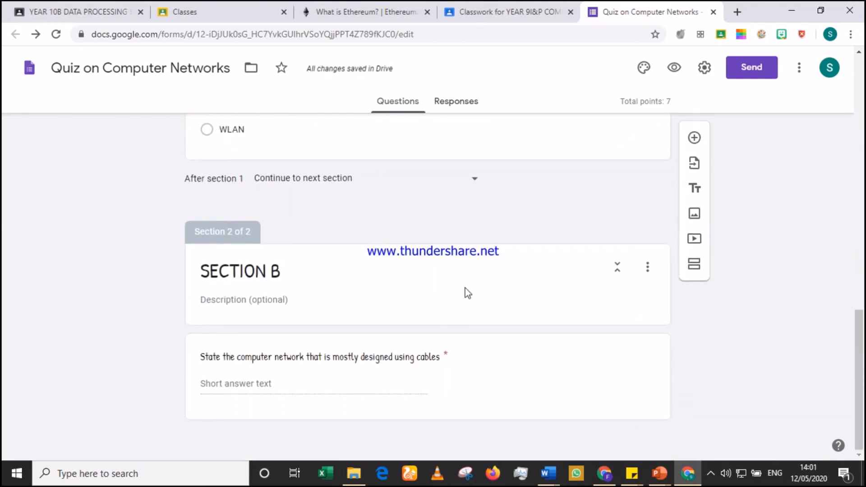
scroll(465, 291, up, 13)
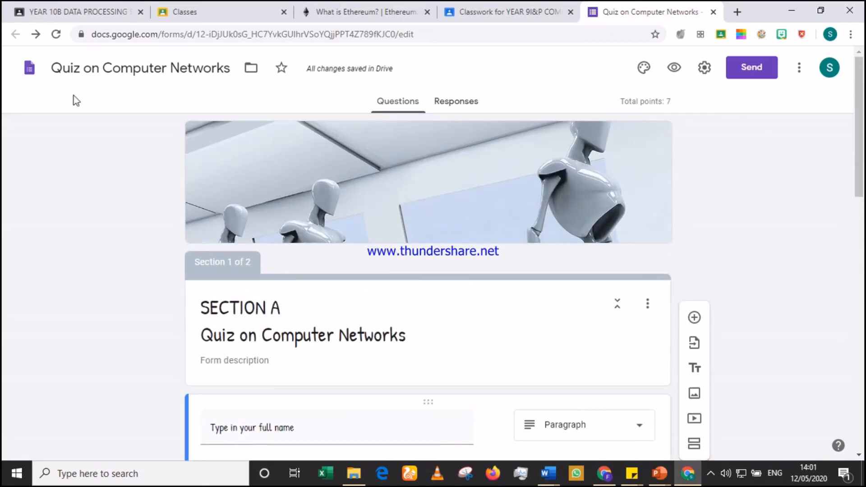
click(673, 68)
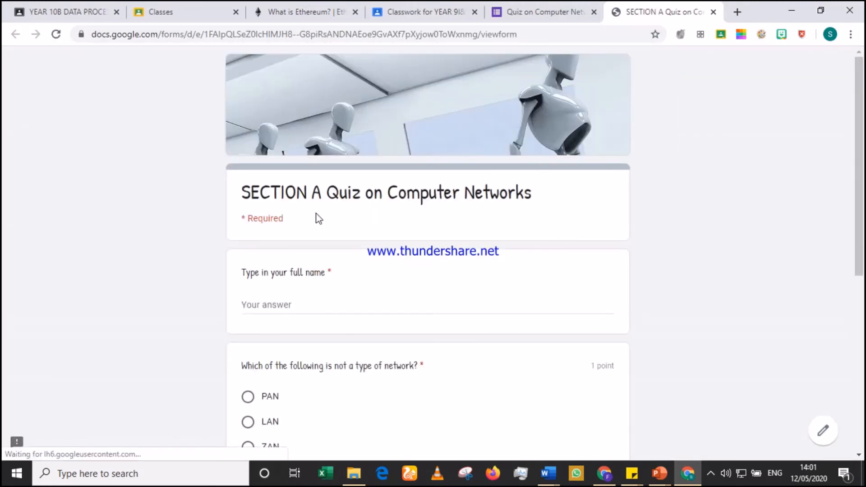
scroll(418, 142, down, 3)
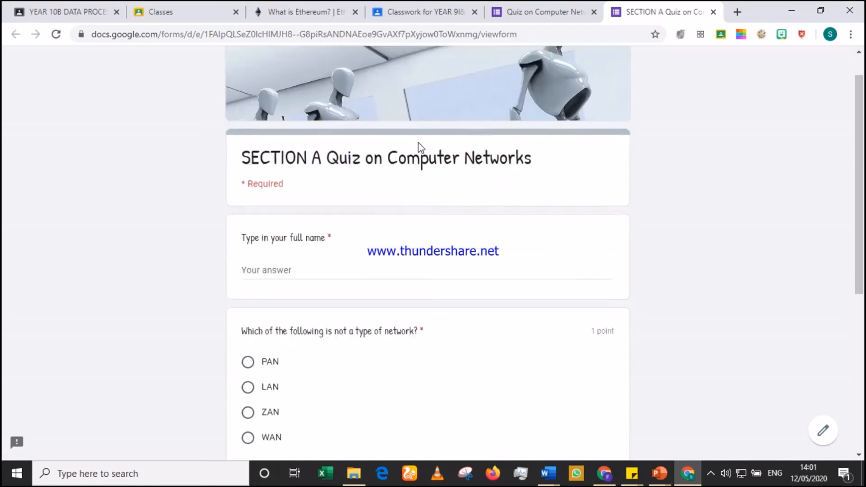
click(291, 175)
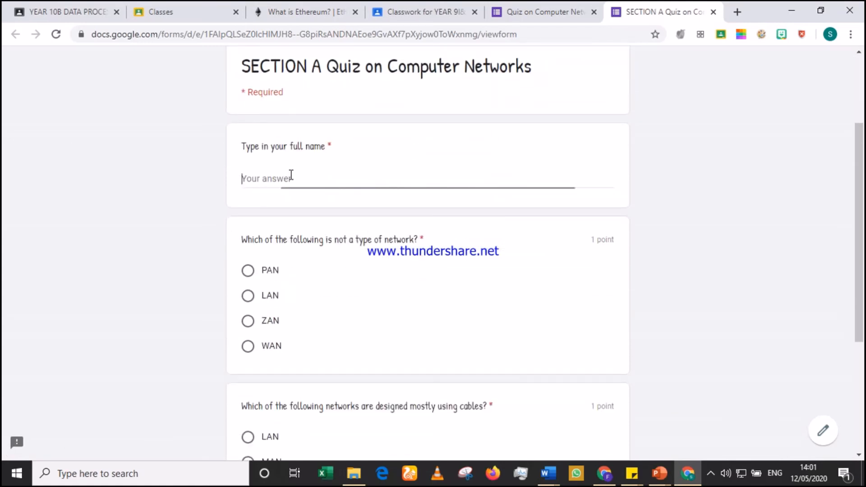
text(Test )
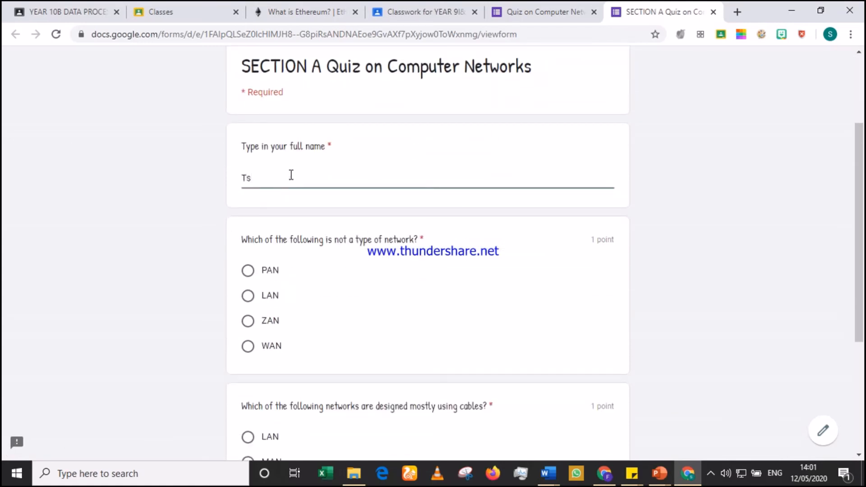
text(Subject)
Answer ZAN to the network-type question and WAN to the cables question, and continue to SECTION B
scroll(273, 273, down, 1)
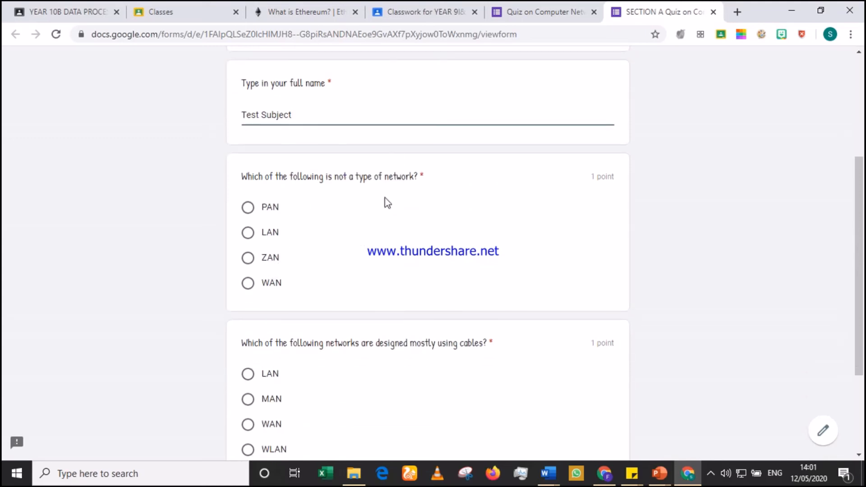
click(248, 259)
scroll(365, 283, down, 3)
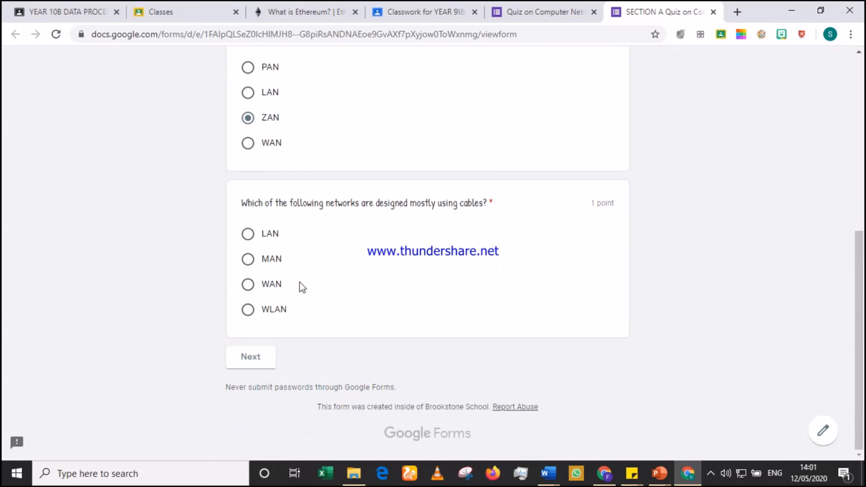
click(248, 285)
click(258, 358)
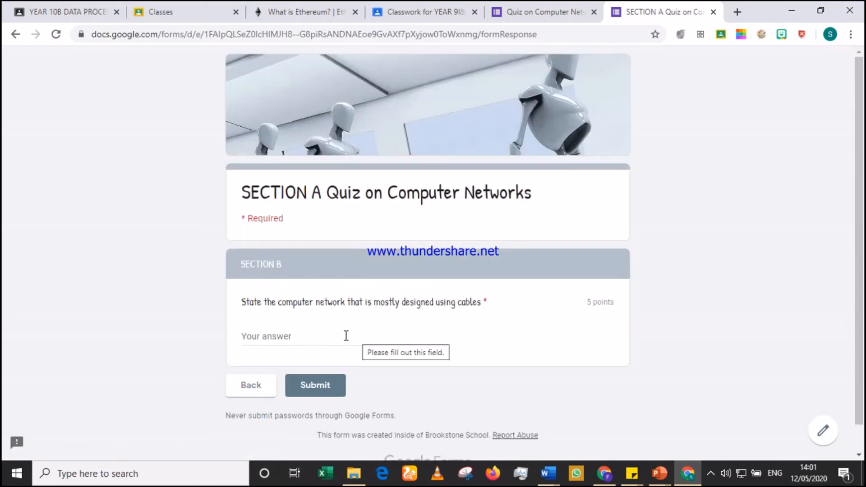
Answer "LAN" to the SECTION B question and submit the response
click(346, 336)
text(LAN)
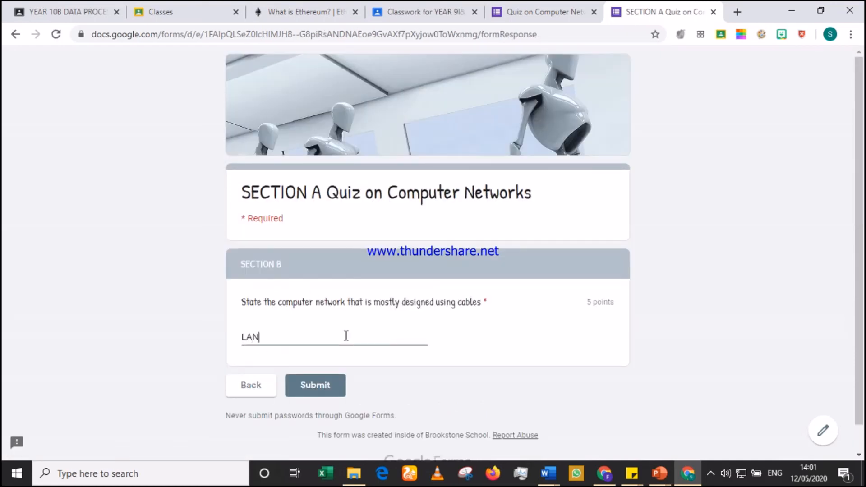
click(309, 383)
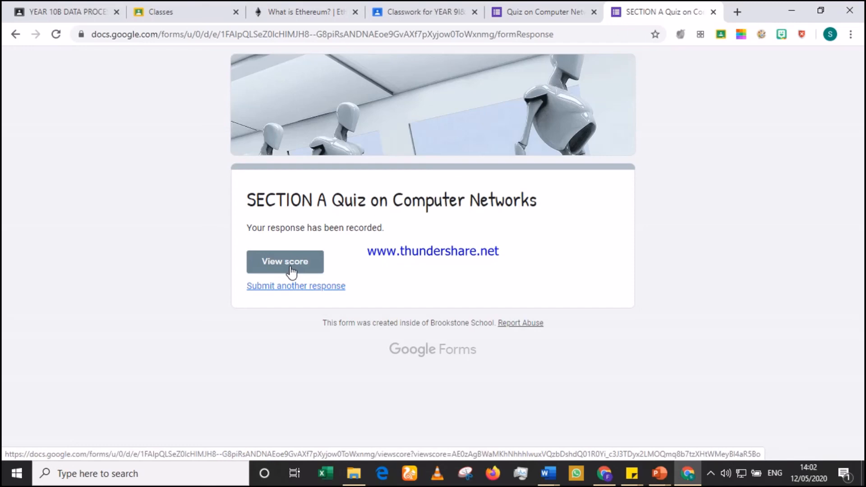
View the score of the submitted response, review the marked answers and feedback, and close both response pages
click(285, 262)
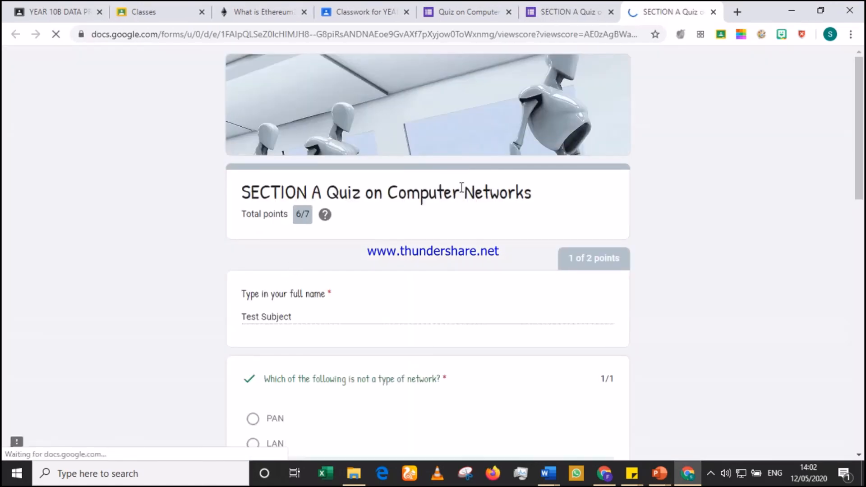
drag(858, 74, 862, 224)
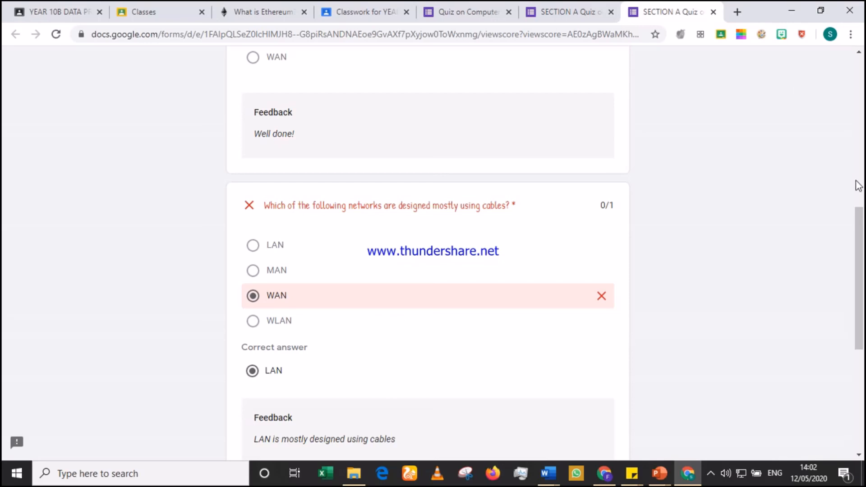
drag(862, 233, 855, 55)
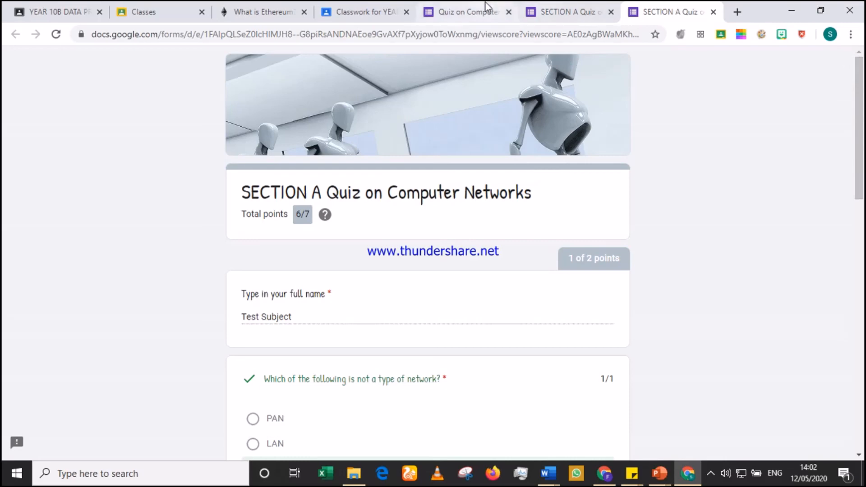
click(714, 14)
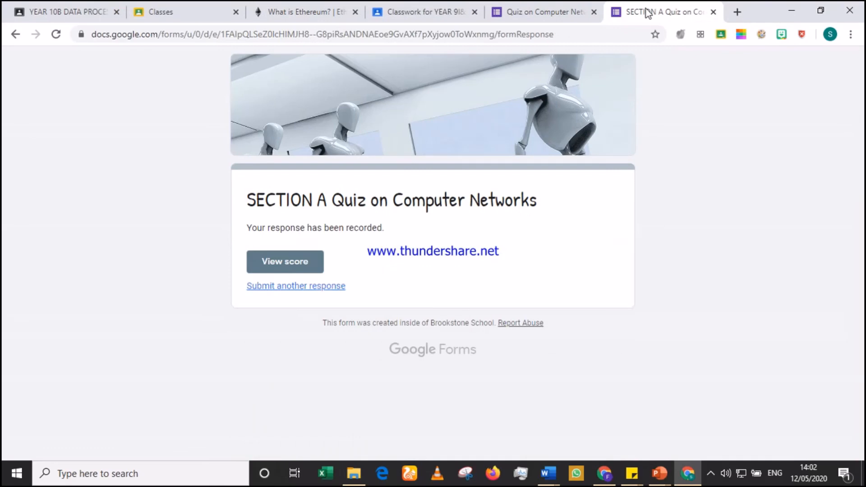
click(713, 12)
Switch to the Google Classroom assignment and title it "Quiz on Networks"
click(544, 10)
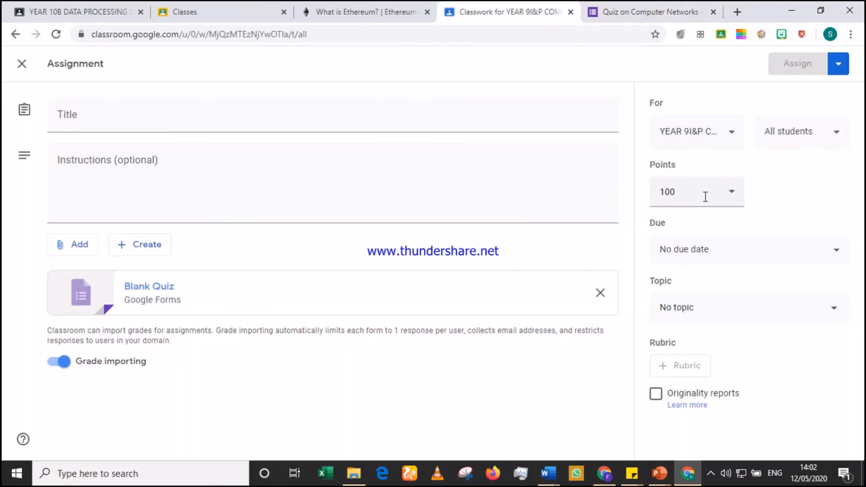
click(424, 114)
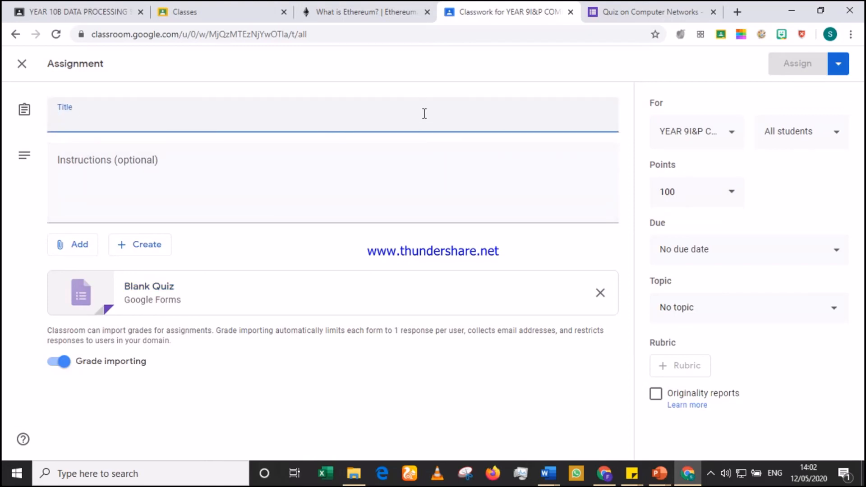
text(Quiz )
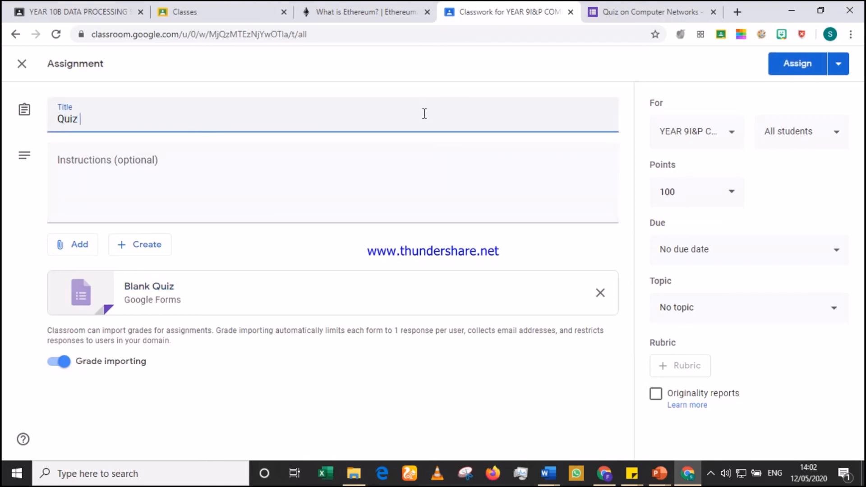
text(on Networks)
Enter the assignment instructions "Select the correct option"
click(325, 166)
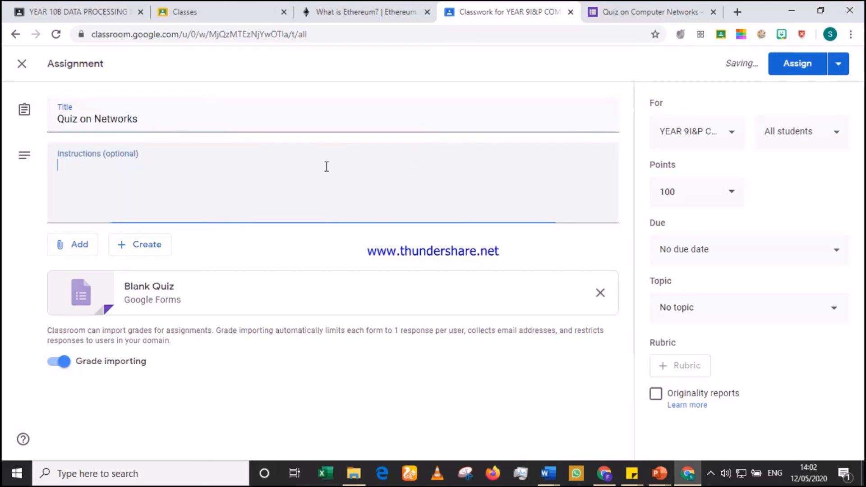
text(Sle)
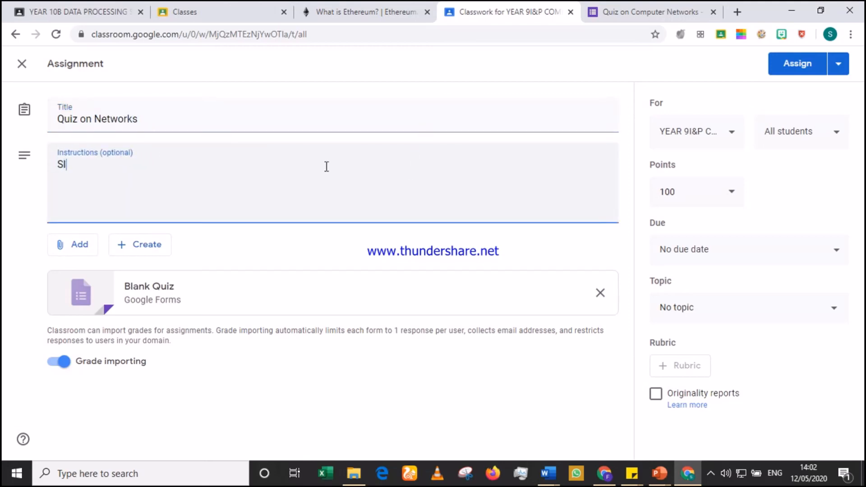
key(BackSpace)
key(BackSpace)
text(elect thr correct )
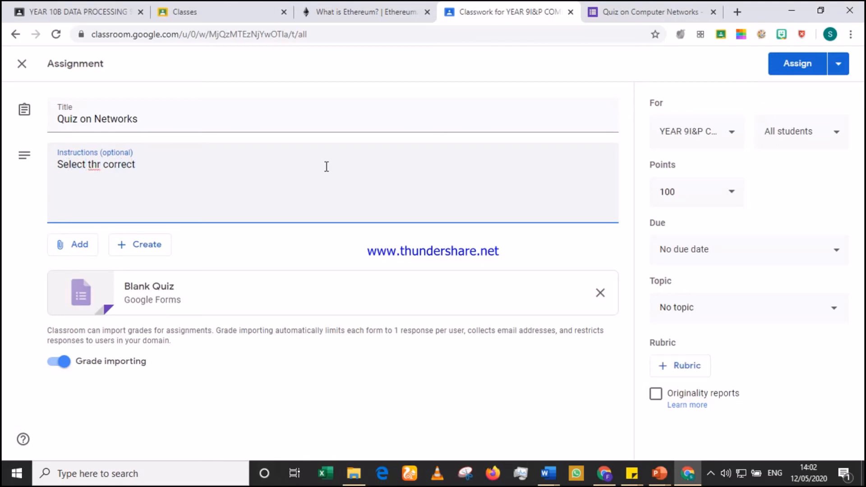
text(option)
click(101, 166)
key(BackSpace)
text(e)
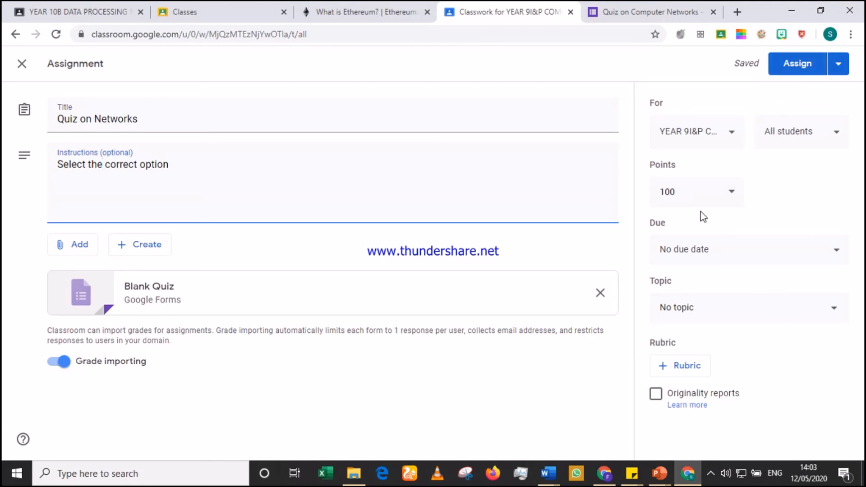
Return to the Quiz on Computer Networks form in Google Forms
click(627, 9)
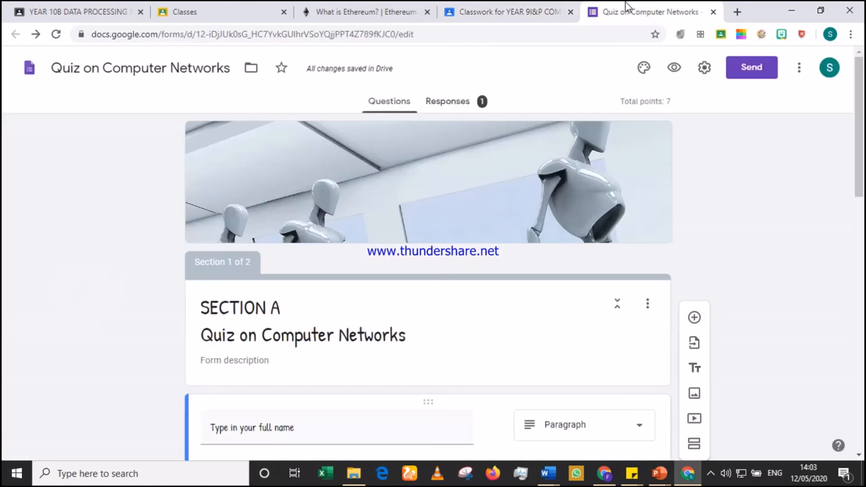